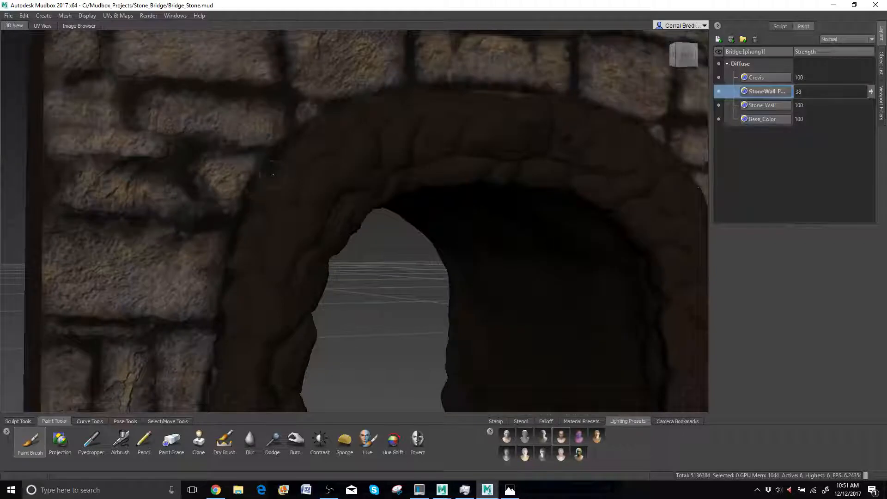
# - Create a new paint layer named Dirt in the Diffuse channel at size 4096, saved as Targa 8 bit RGBA
pyautogui.keyDown('alt'); pyautogui.moveTo(323, 221); pyautogui.dragTo(322, 262); pyautogui.keyUp('alt')
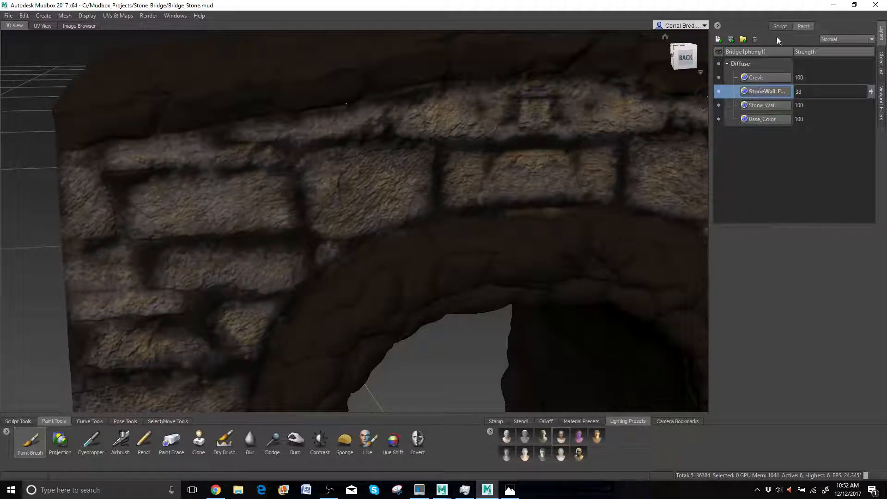
pyautogui.click(718, 40)
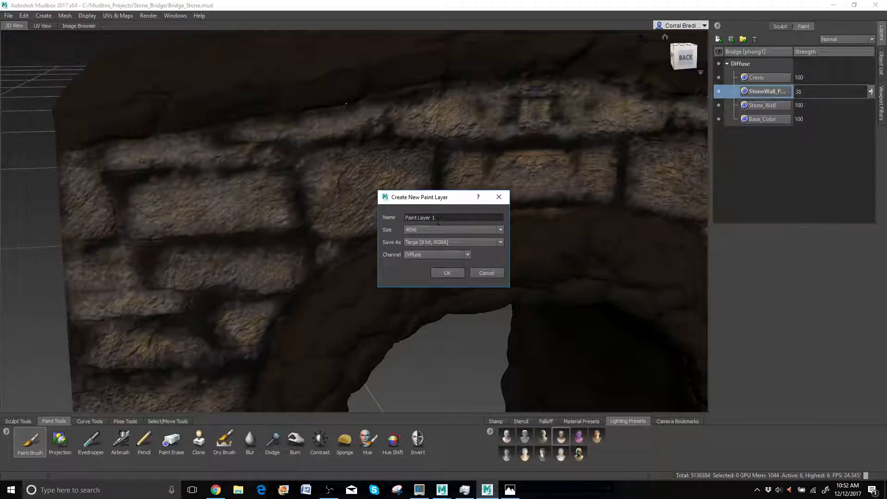
pyautogui.moveTo(462, 218); pyautogui.dragTo(385, 218)
pyautogui.write('Dirt')
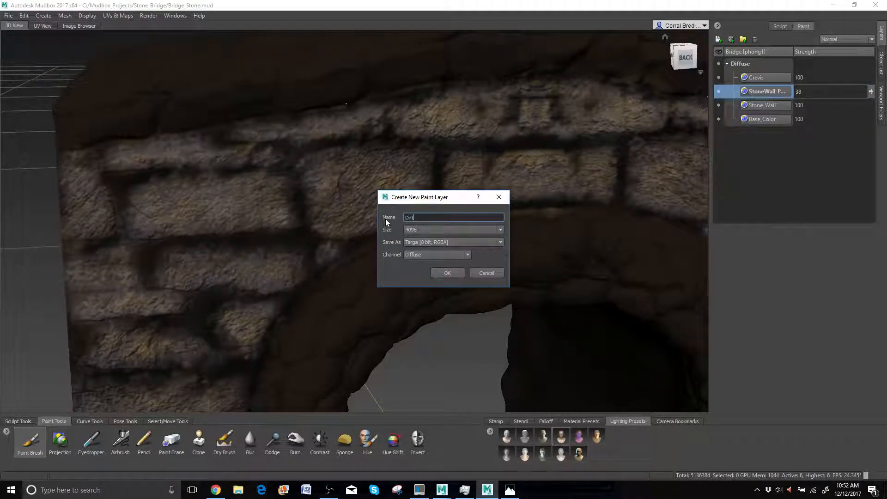
pyautogui.click(446, 273)
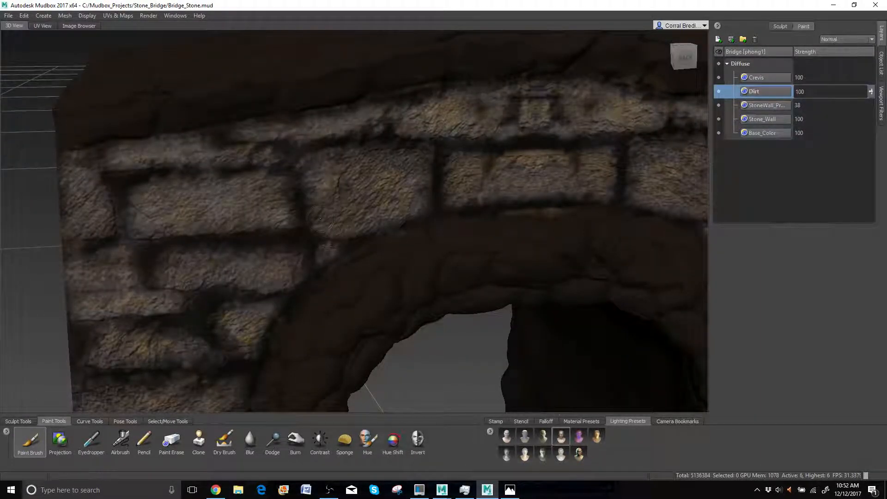
# - Give the Paint Brush the brown rocky stamp image and set the brush size to 1.56
pyautogui.keyDown('alt'); pyautogui.moveTo(299, 226); pyautogui.dragTo(322, 220); pyautogui.keyUp('alt')
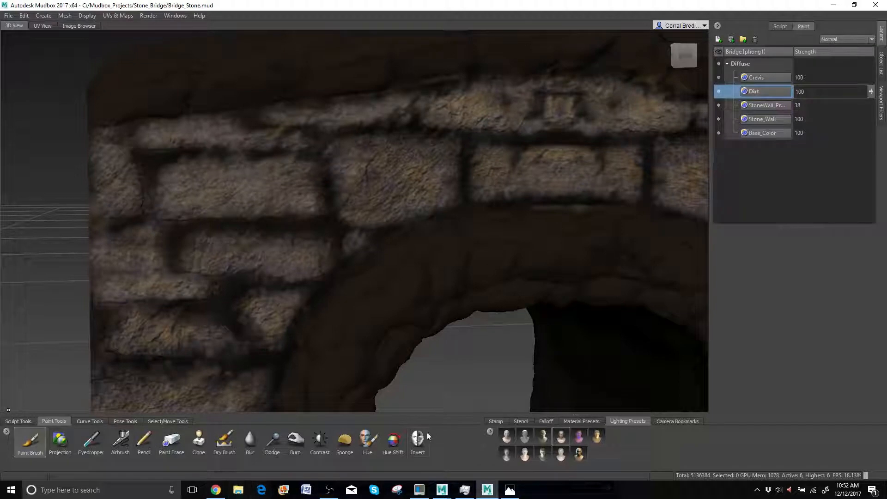
pyautogui.click(10, 421)
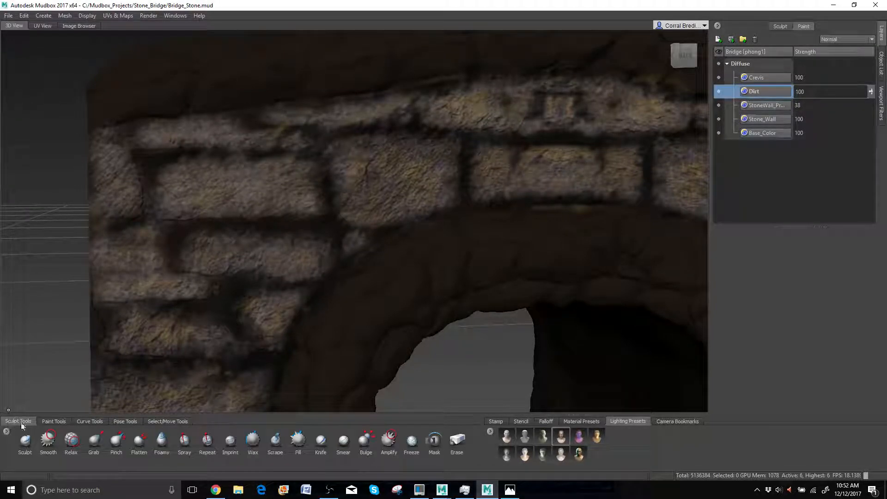
pyautogui.click(48, 420)
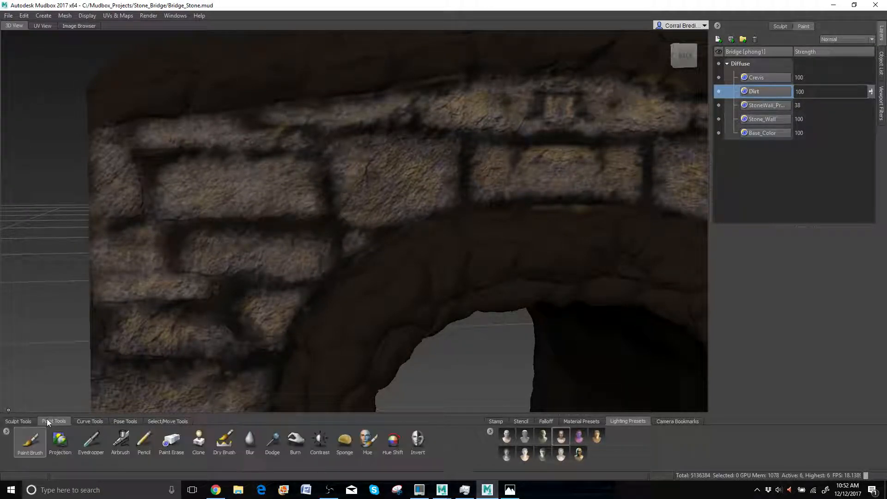
pyautogui.click(502, 421)
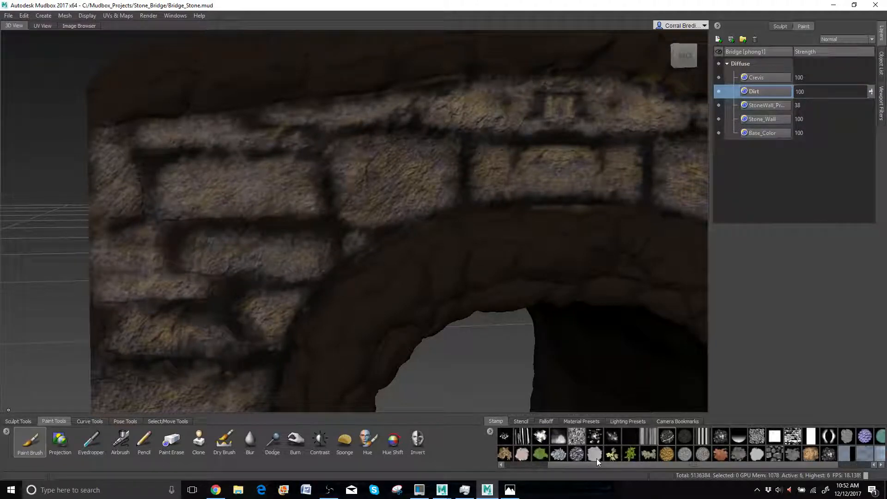
pyautogui.click(501, 453)
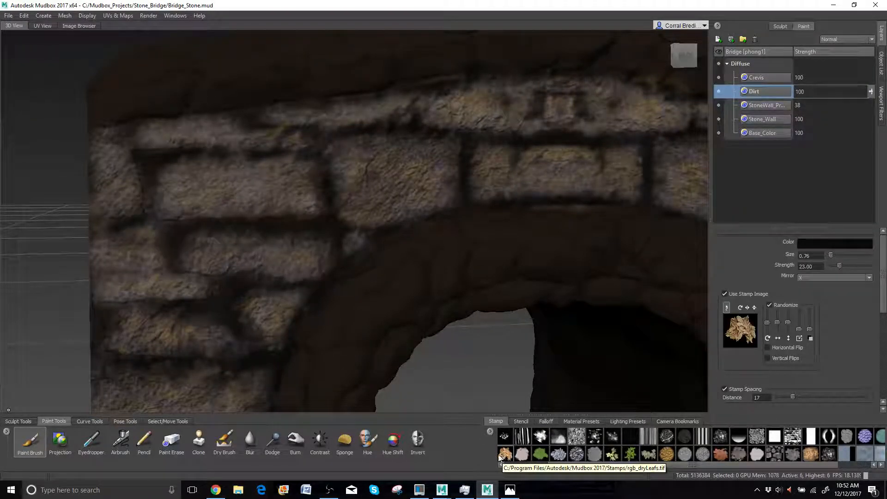
pyautogui.click(805, 457)
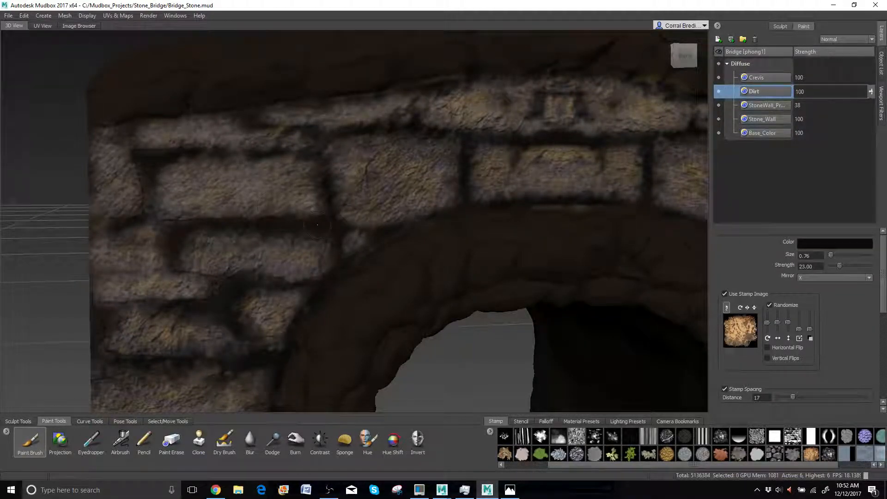
pyautogui.press('b')
pyautogui.moveTo(259, 199); pyautogui.dragTo(273, 200)
# - Change the Paint Brush color to a dark brown
pyautogui.click(811, 244)
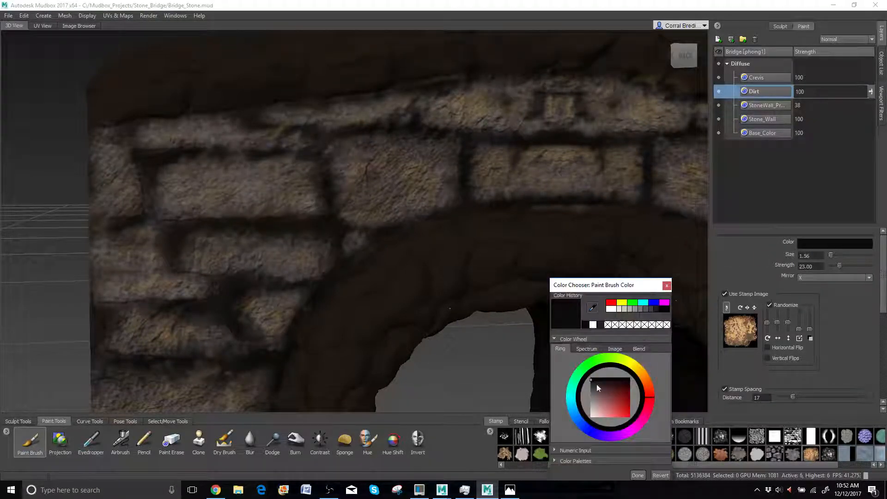
pyautogui.click(600, 325)
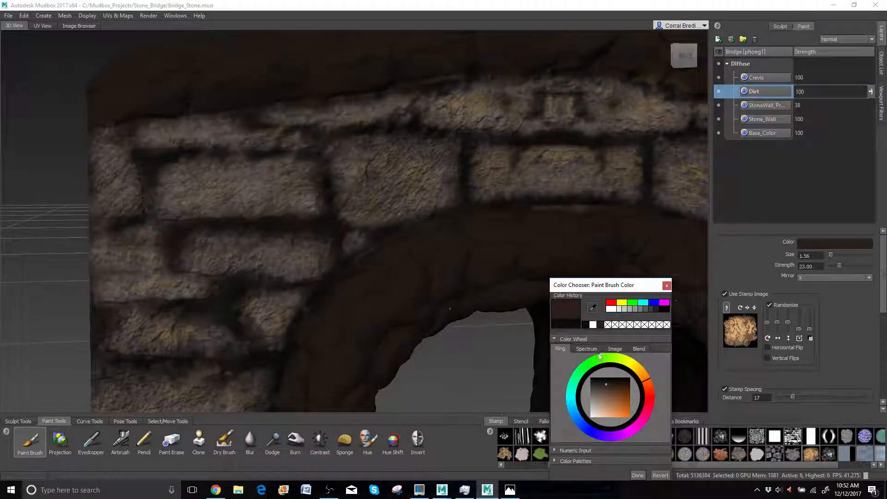
pyautogui.click(666, 285)
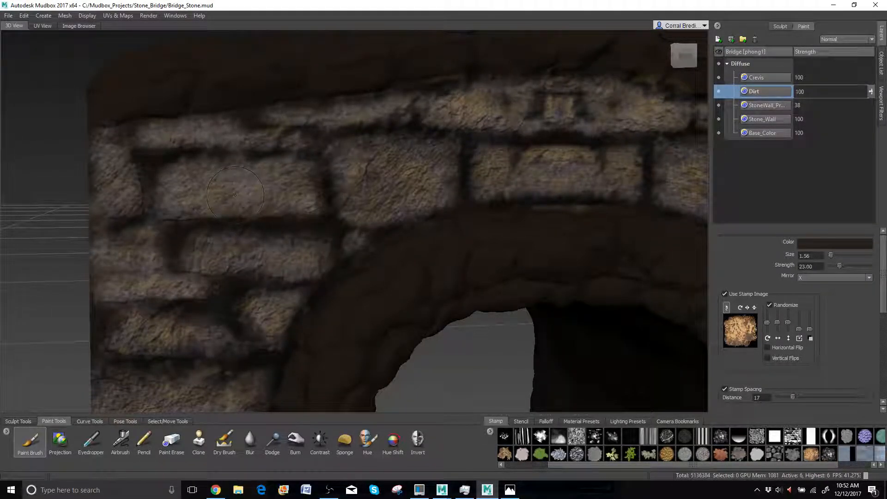
# - Try to paint brown dirt over the large stone on the upper left of the wall with the rocky stamp
pyautogui.scroll(2, 235, 195)
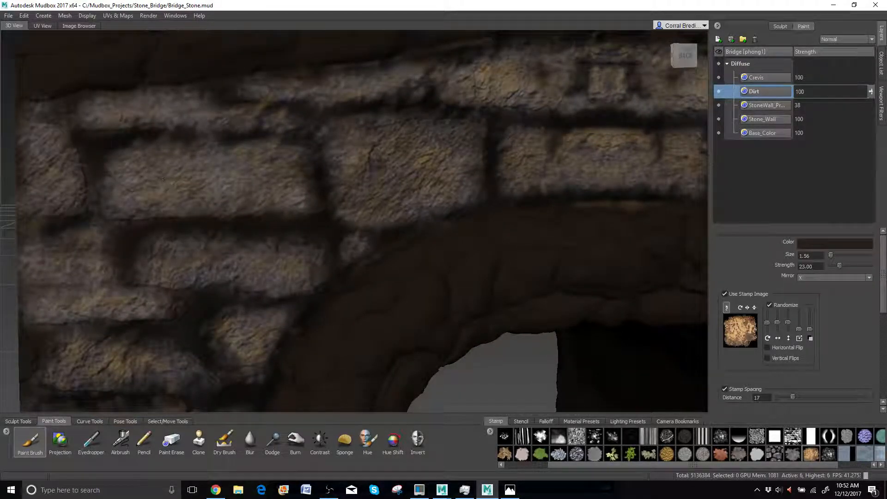
pyautogui.click(167, 185)
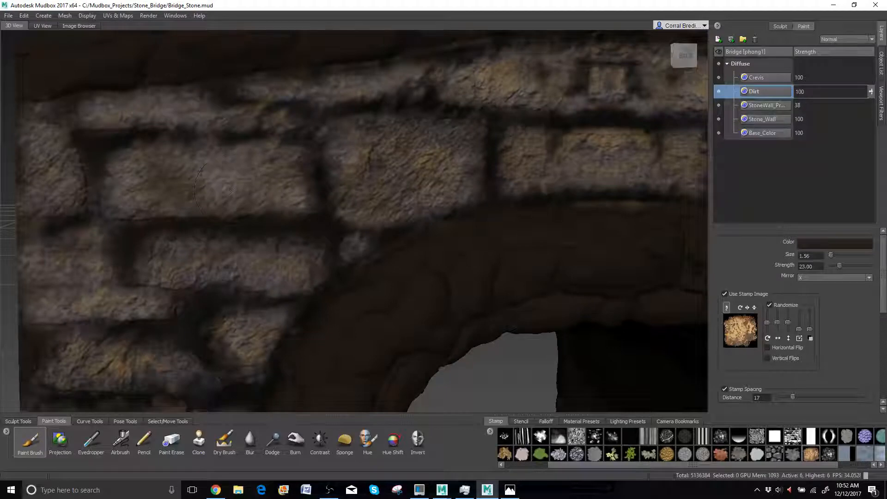
pyautogui.moveTo(224, 171); pyautogui.dragTo(169, 199)
pyautogui.hotkey('ctrl', 'z')
pyautogui.hotkey('ctrl', 'z')
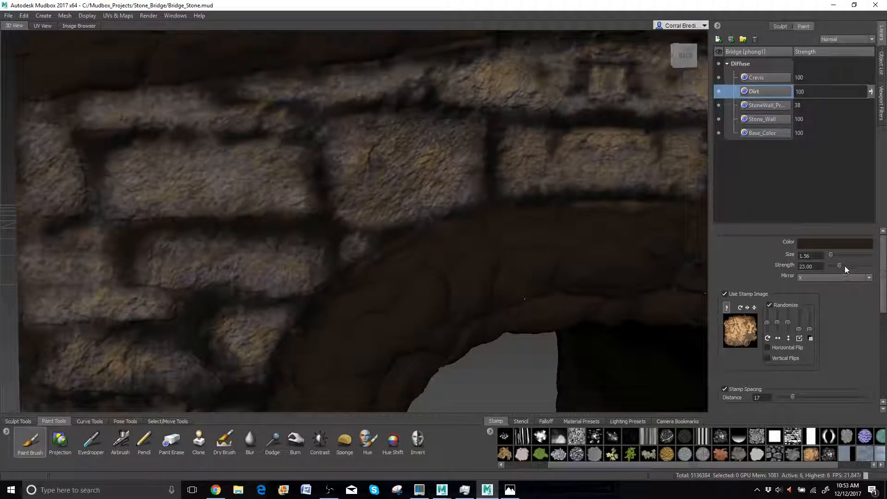
# - Set the brush strength to 6.90 and paint a faint dirt stroke across the same large stone
pyautogui.moveTo(845, 265); pyautogui.dragTo(830, 264)
pyautogui.moveTo(149, 186); pyautogui.dragTo(249, 183)
# - Switch the brush to the round, vein-patterned stamp and set its color to near-black
pyautogui.click(666, 437)
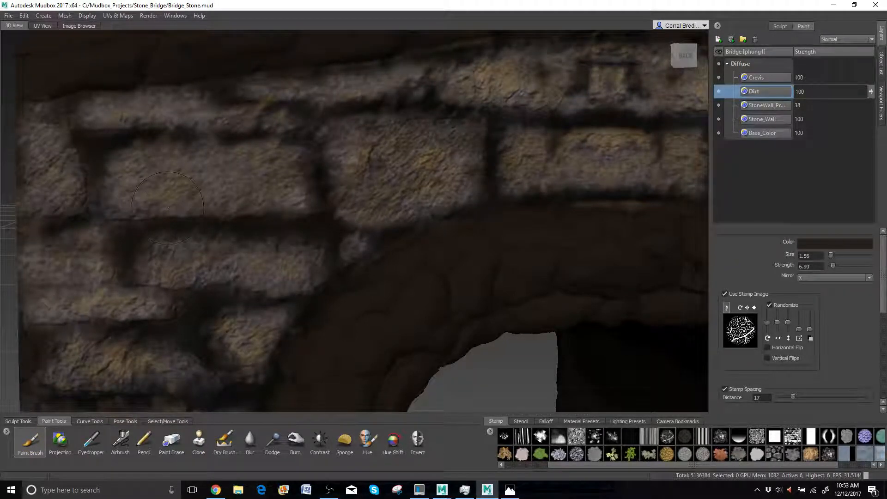
pyautogui.keyDown('alt'); pyautogui.moveTo(118, 208); pyautogui.dragTo(263, 200, button='middle'); pyautogui.keyUp('alt')
pyautogui.keyDown('alt'); pyautogui.moveTo(263, 199); pyautogui.dragTo(226, 198); pyautogui.keyUp('alt')
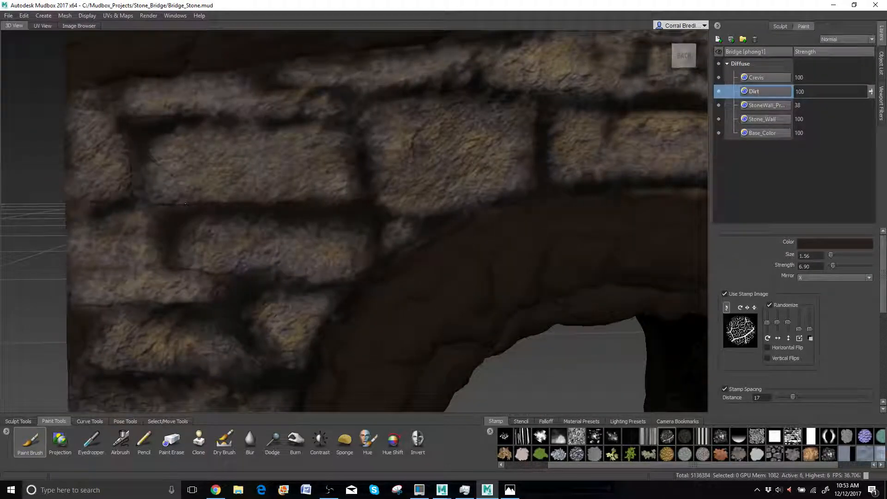
pyautogui.click(804, 245)
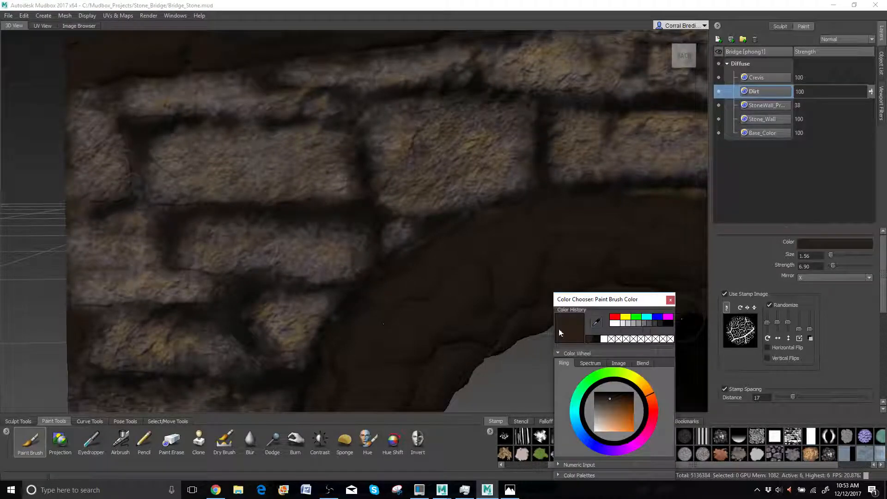
pyautogui.click(598, 339)
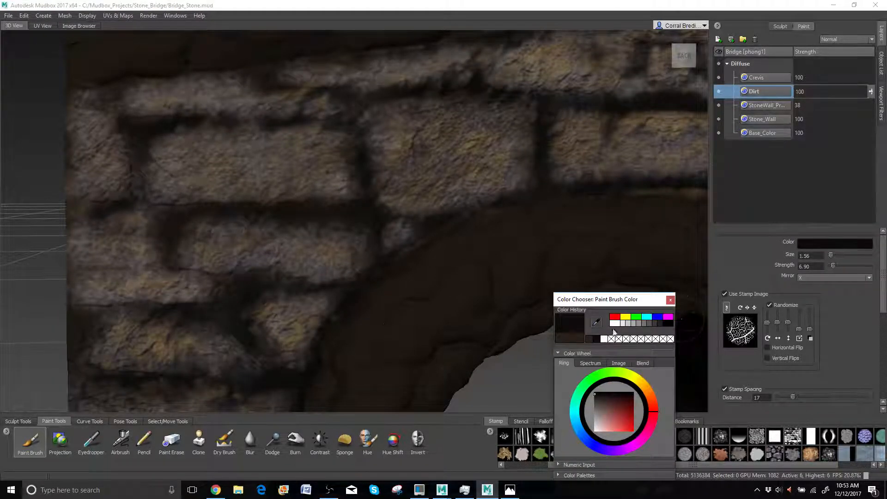
pyautogui.click(670, 299)
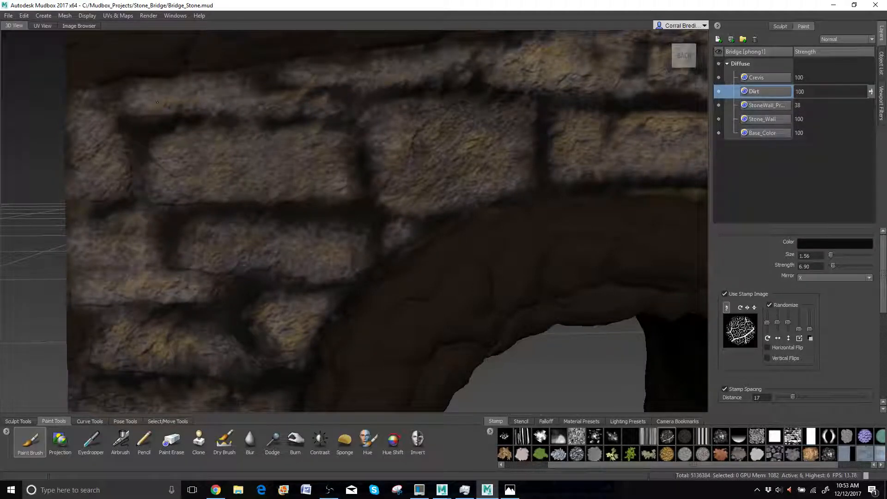
# - Examine the stones on the left side of the arch down to the base, and those above the arch
pyautogui.keyDown('alt'); pyautogui.moveTo(157, 102); pyautogui.dragTo(190, 99); pyautogui.keyUp('alt')
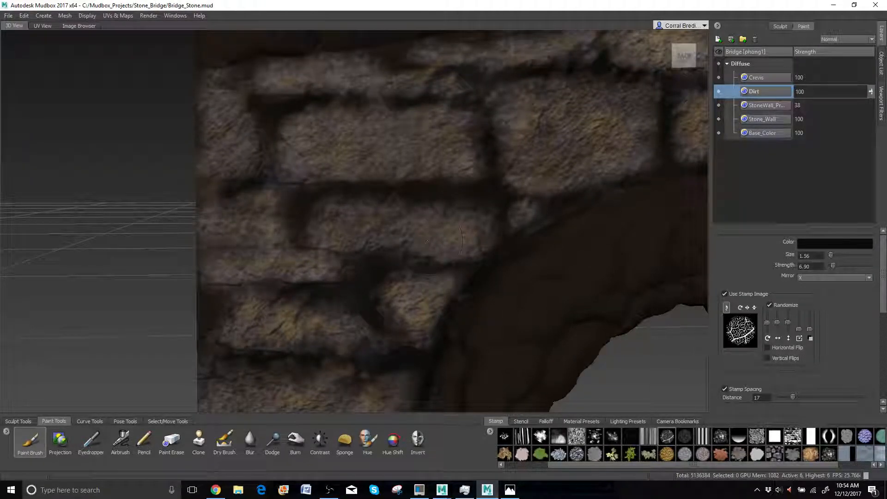
pyautogui.keyDown('alt'); pyautogui.moveTo(455, 282); pyautogui.dragTo(387, 253, button='middle'); pyautogui.keyUp('alt')
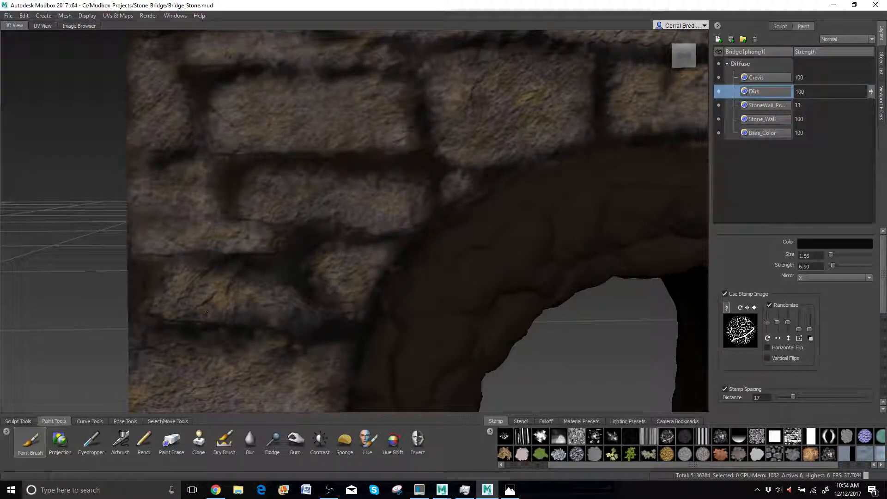
pyautogui.keyDown('alt'); pyautogui.moveTo(281, 308); pyautogui.dragTo(304, 275); pyautogui.keyUp('alt')
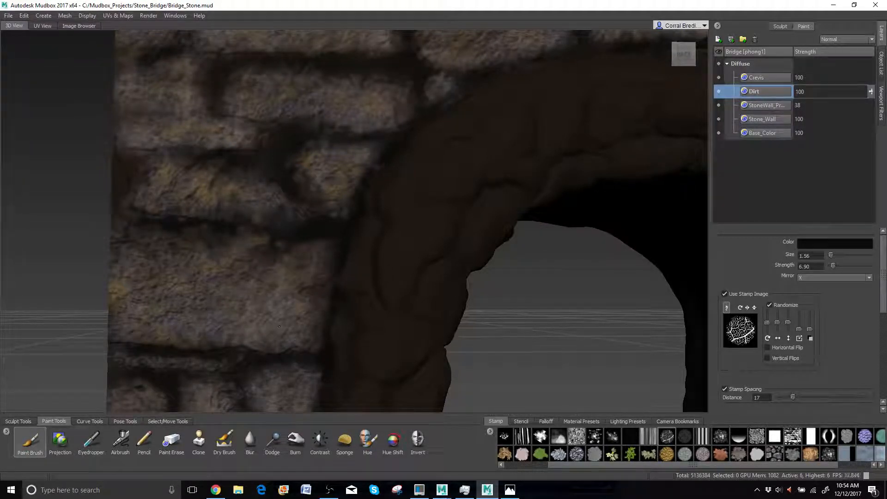
pyautogui.keyDown('alt'); pyautogui.moveTo(288, 327); pyautogui.dragTo(393, 310); pyautogui.keyUp('alt')
pyautogui.keyDown('alt'); pyautogui.moveTo(266, 256); pyautogui.dragTo(269, 252, button='middle'); pyautogui.keyUp('alt')
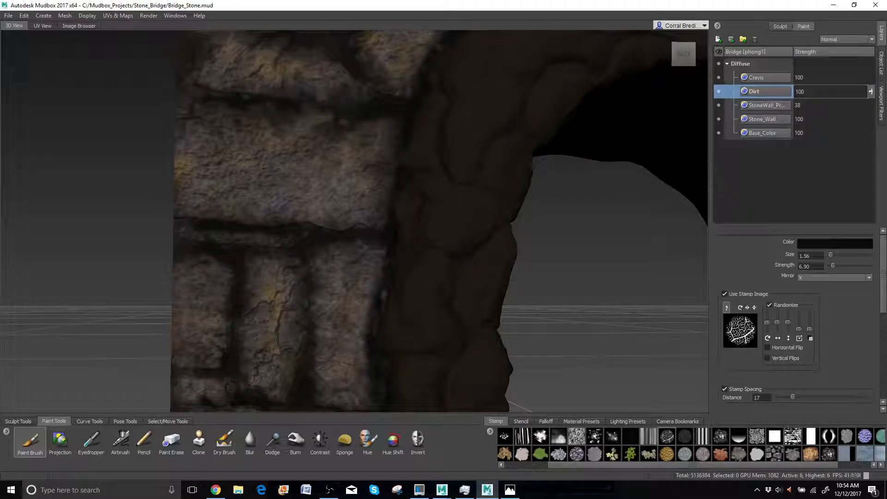
pyautogui.keyDown('alt'); pyautogui.moveTo(275, 339); pyautogui.dragTo(354, 274); pyautogui.keyUp('alt')
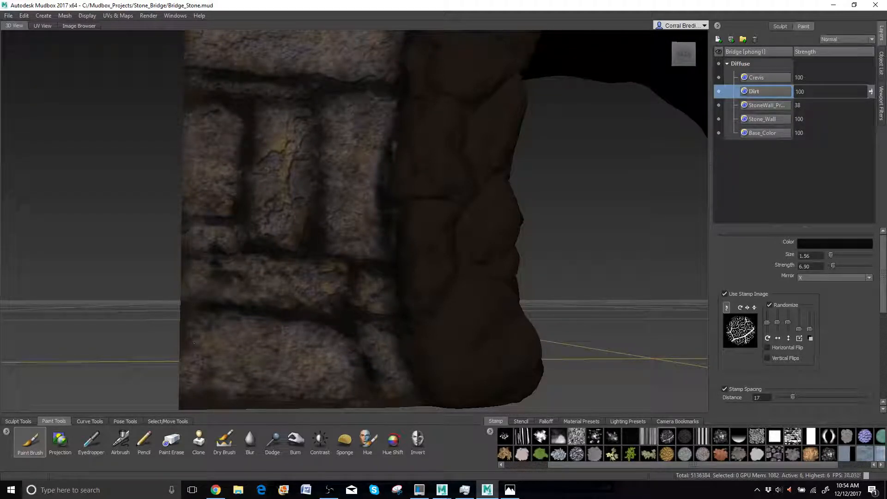
pyautogui.keyDown('alt'); pyautogui.moveTo(282, 187); pyautogui.dragTo(59, 442, button='middle'); pyautogui.keyUp('alt')
pyautogui.keyDown('alt'); pyautogui.moveTo(572, 153); pyautogui.dragTo(481, 175, button='middle'); pyautogui.keyUp('alt')
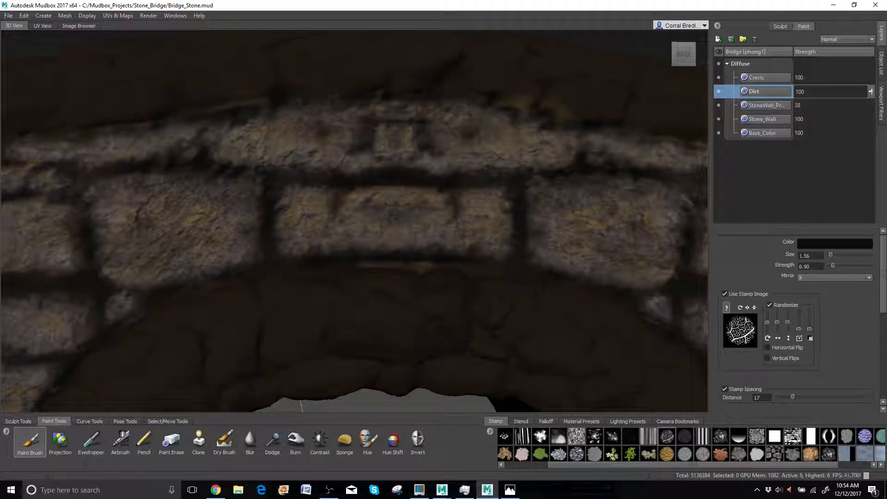
pyautogui.scroll(-3, 370, 152)
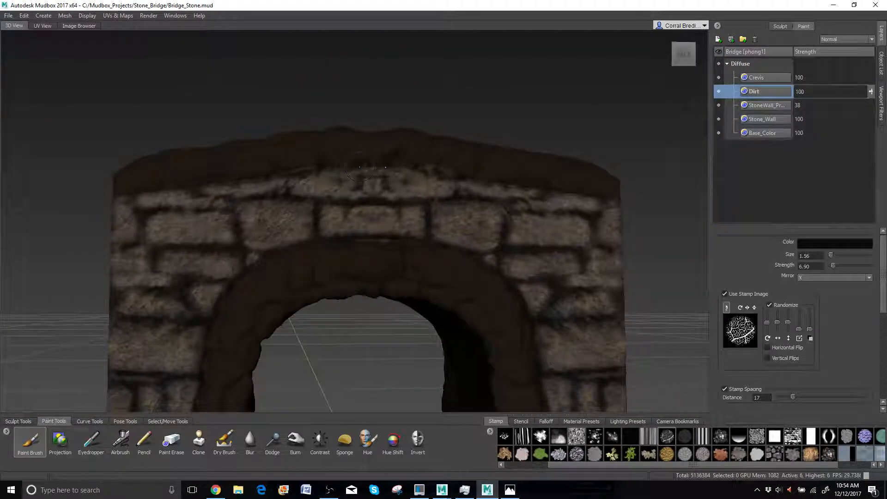
# - Return to the stones beside the arch's upper left and turn off the Paint Brush's stamp image
pyautogui.keyDown('alt'); pyautogui.moveTo(360, 167); pyautogui.dragTo(385, 174); pyautogui.keyUp('alt')
pyautogui.moveTo(385, 173)
pyautogui.keyDown('alt'); pyautogui.mouseDown(button='middle')
pyautogui.moveTo(357, 65)
pyautogui.moveTo(365, 137)
pyautogui.moveTo(388, 163)
pyautogui.mouseUp(button='middle'); pyautogui.keyUp('alt')
pyautogui.moveTo(388, 162)
pyautogui.keyDown('alt'); pyautogui.mouseDown(button='right')
pyautogui.moveTo(319, 175)
pyautogui.moveTo(330, 160)
pyautogui.moveTo(377, 213)
pyautogui.moveTo(318, 178)
pyautogui.mouseUp(button='right'); pyautogui.keyUp('alt')
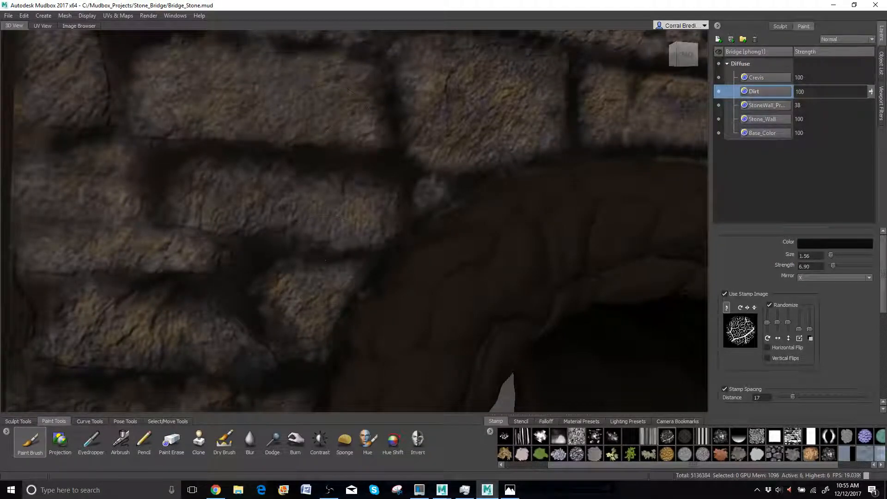
pyautogui.click(724, 294)
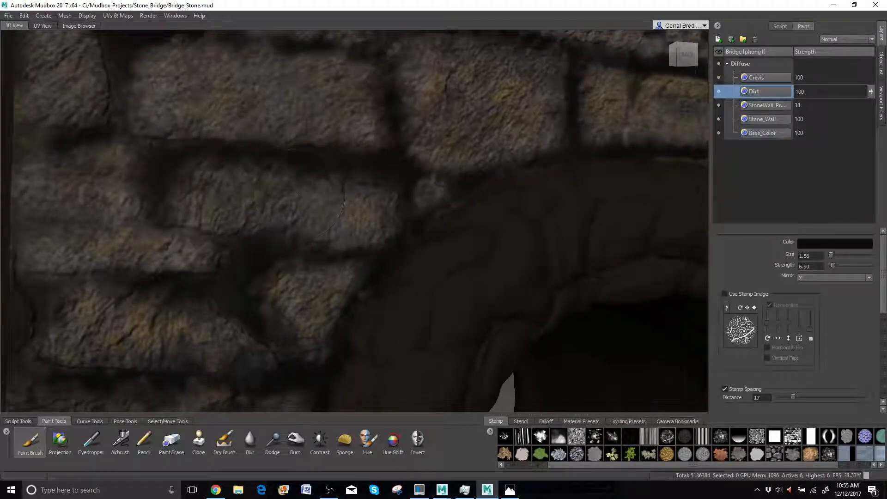
pyautogui.keyDown('alt'); pyautogui.moveTo(416, 208); pyautogui.dragTo(509, 190, button='middle'); pyautogui.keyUp('alt')
# - Make Crevis the active paint layer and set the brush to size 0.20 and strength 100
pyautogui.moveTo(321, 182); pyautogui.dragTo(281, 183)
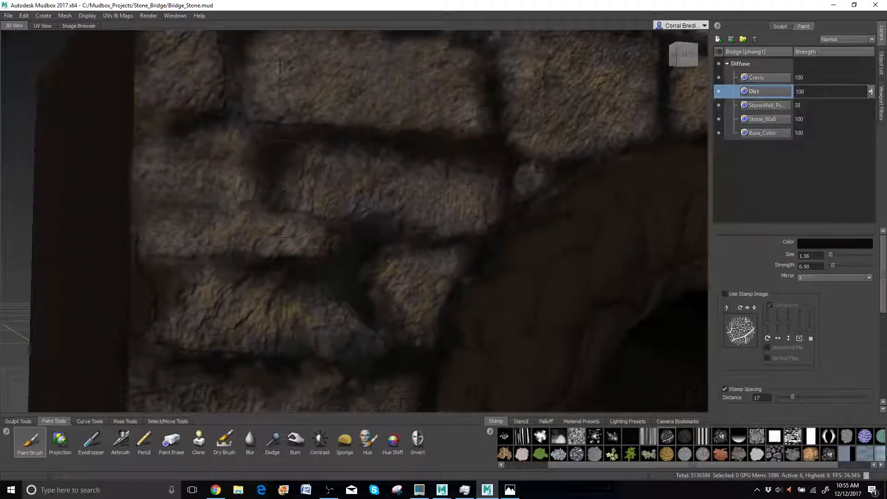
pyautogui.click(759, 78)
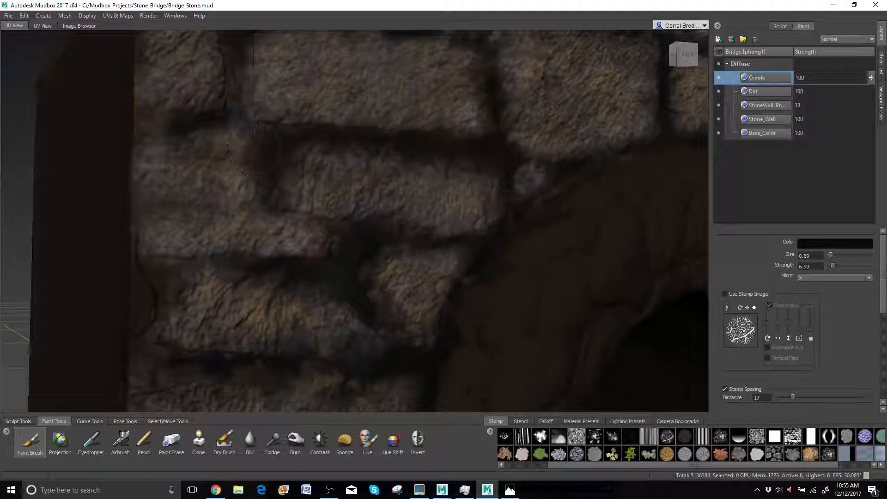
pyautogui.moveTo(254, 149); pyautogui.dragTo(241, 149)
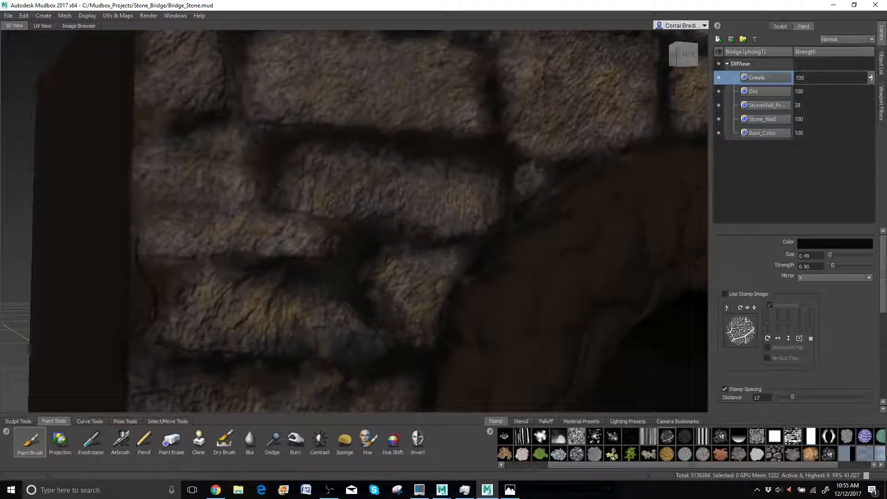
pyautogui.keyDown('alt'); pyautogui.moveTo(275, 169); pyautogui.dragTo(326, 169, button='middle'); pyautogui.keyUp('alt')
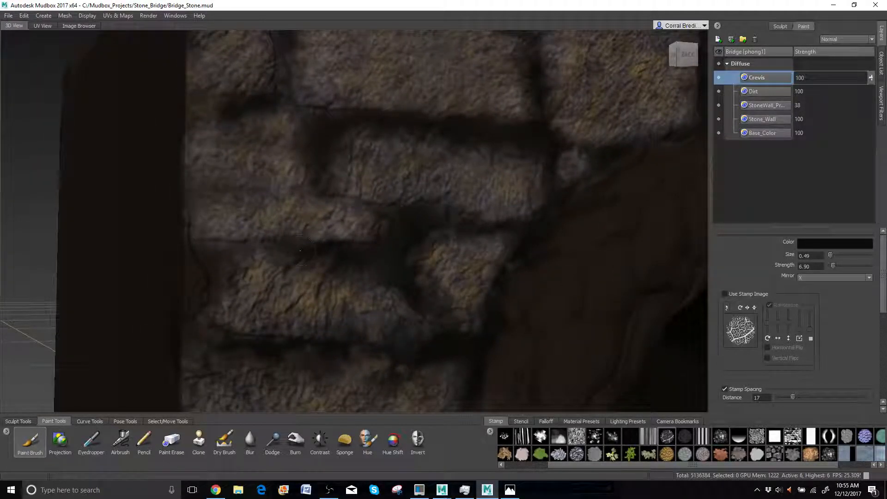
pyautogui.moveTo(300, 245); pyautogui.dragTo(290, 245)
pyautogui.moveTo(833, 265); pyautogui.dragTo(872, 266)
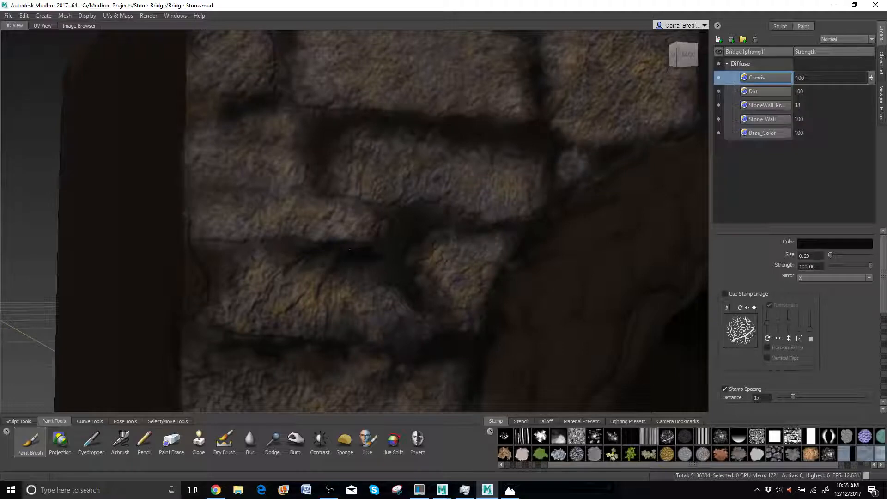
# - Paint near-black into the vertical gap at the left end of the small weathered stone, from its upper corner down to its lower corner
pyautogui.keyDown('alt'); pyautogui.moveTo(370, 250); pyautogui.dragTo(438, 230); pyautogui.keyUp('alt')
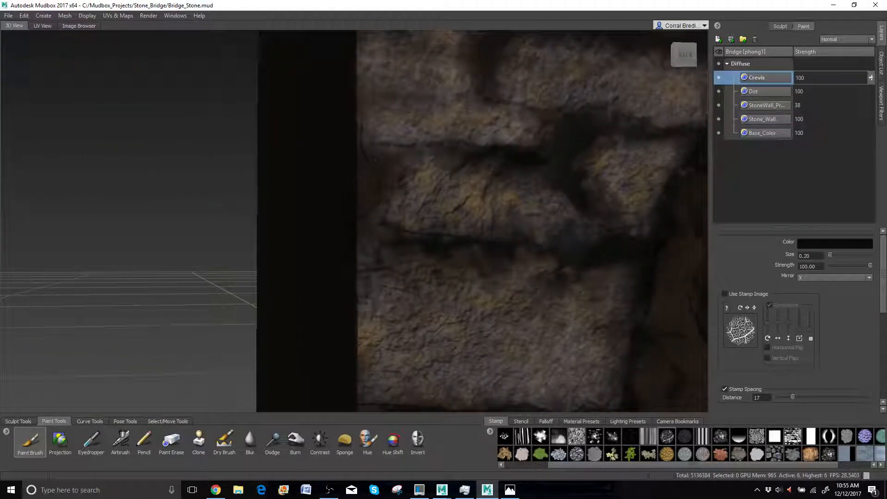
pyautogui.moveTo(379, 163)
pyautogui.mouseDown()
pyautogui.moveTo(369, 149)
pyautogui.moveTo(398, 153)
pyautogui.moveTo(385, 176)
pyautogui.moveTo(377, 164)
pyautogui.moveTo(400, 190)
pyautogui.moveTo(379, 194)
pyautogui.mouseUp()
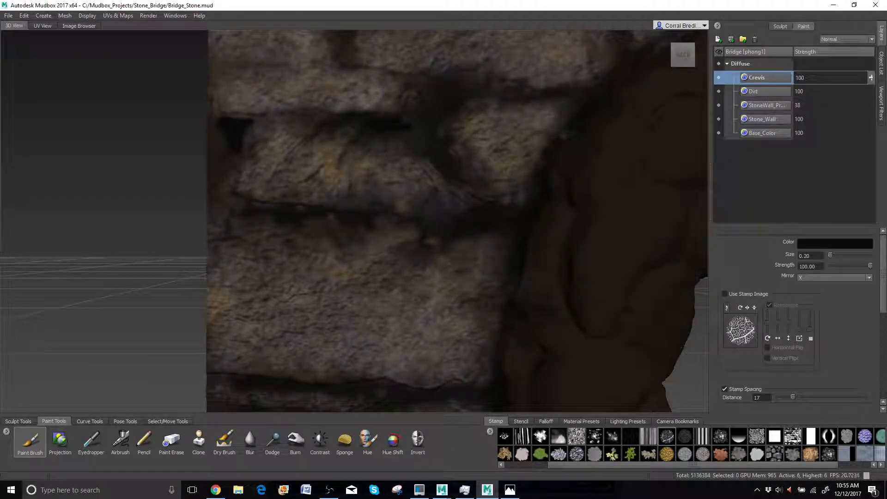
pyautogui.moveTo(237, 164); pyautogui.dragTo(212, 193)
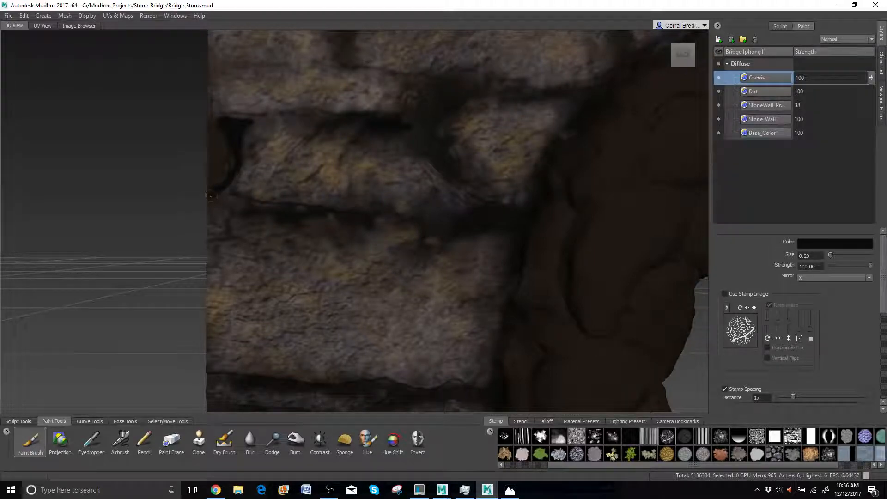
pyautogui.scroll(3, 212, 193)
pyautogui.scroll(-3, 68, 165)
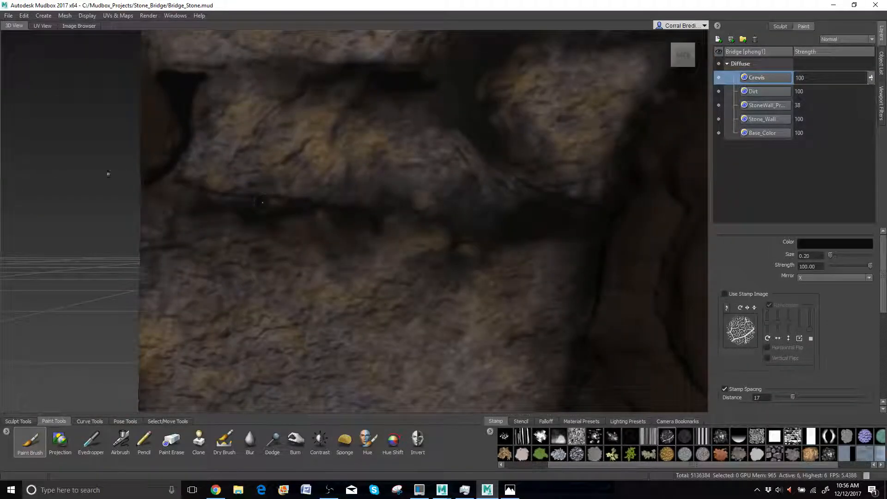
pyautogui.moveTo(150, 185)
pyautogui.mouseDown()
pyautogui.moveTo(171, 195)
pyautogui.moveTo(158, 177)
pyautogui.mouseUp()
pyautogui.keyDown('alt'); pyautogui.moveTo(172, 198); pyautogui.dragTo(175, 279, button='middle'); pyautogui.keyUp('alt')
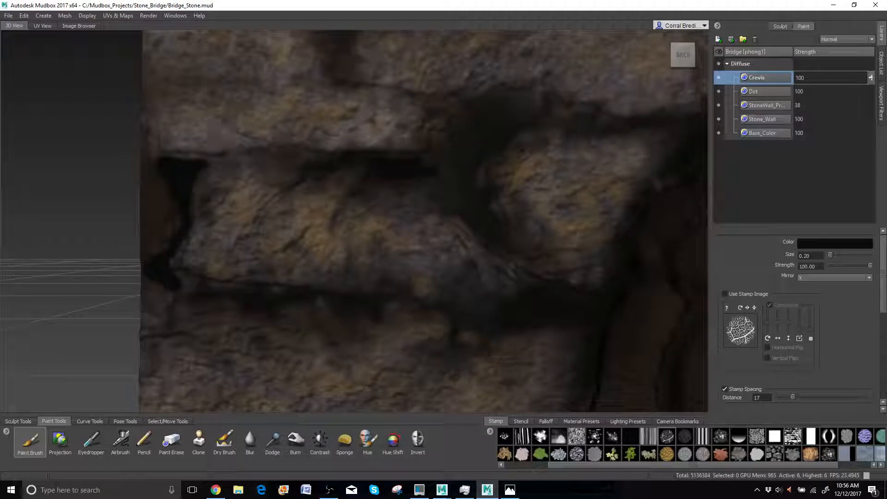
pyautogui.moveTo(202, 164); pyautogui.dragTo(219, 159)
pyautogui.hotkey('ctrl', 'z')
pyautogui.click(218, 157)
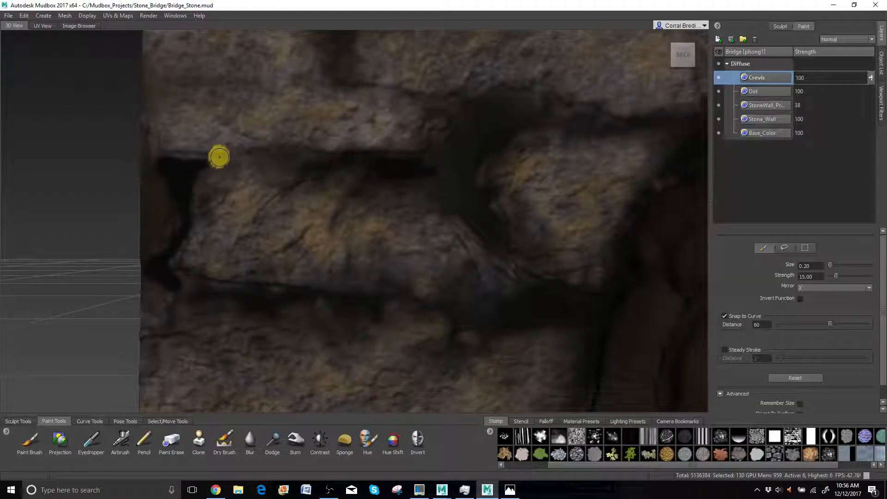
pyautogui.hotkey('ctrl', 'z')
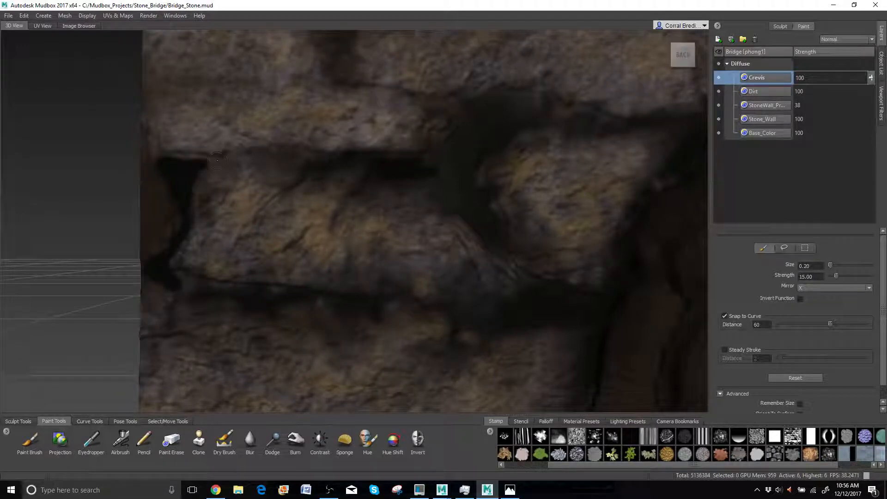
pyautogui.click(29, 440)
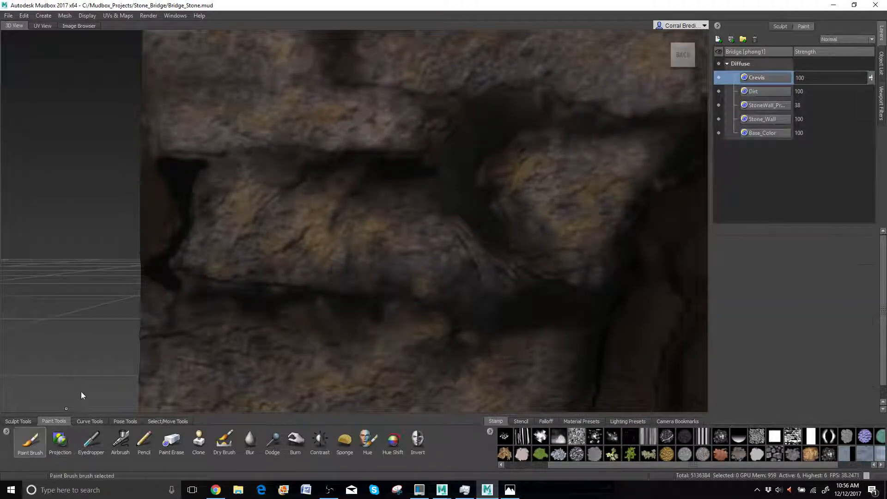
# - Reduce the brush to size 0.08 and paint thin dark lines along the crevices above and below the left part of the weathered stone
pyautogui.press('b')
pyautogui.moveTo(208, 168); pyautogui.dragTo(202, 167)
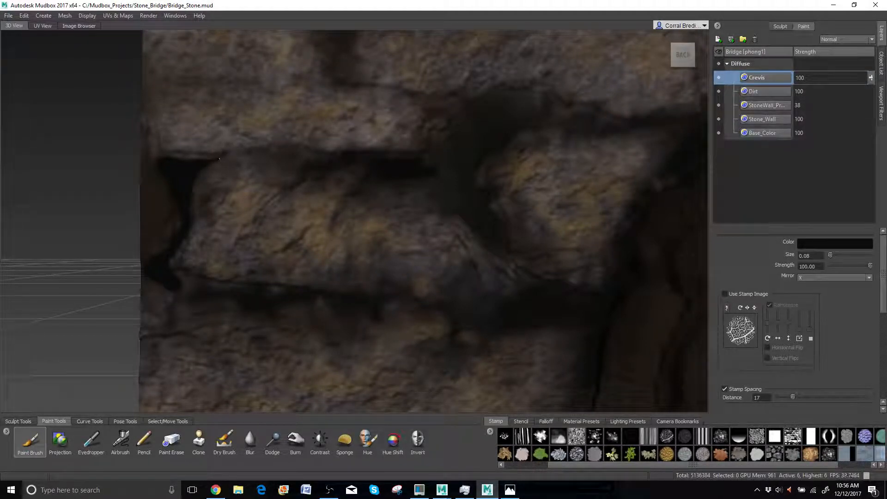
pyautogui.moveTo(208, 162); pyautogui.dragTo(279, 156)
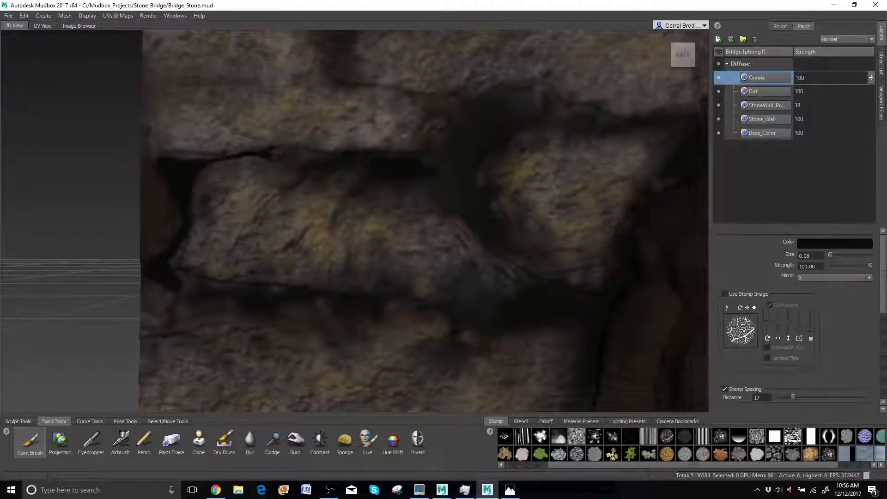
pyautogui.keyDown('alt'); pyautogui.moveTo(278, 156); pyautogui.dragTo(189, 156, button='middle'); pyautogui.keyUp('alt')
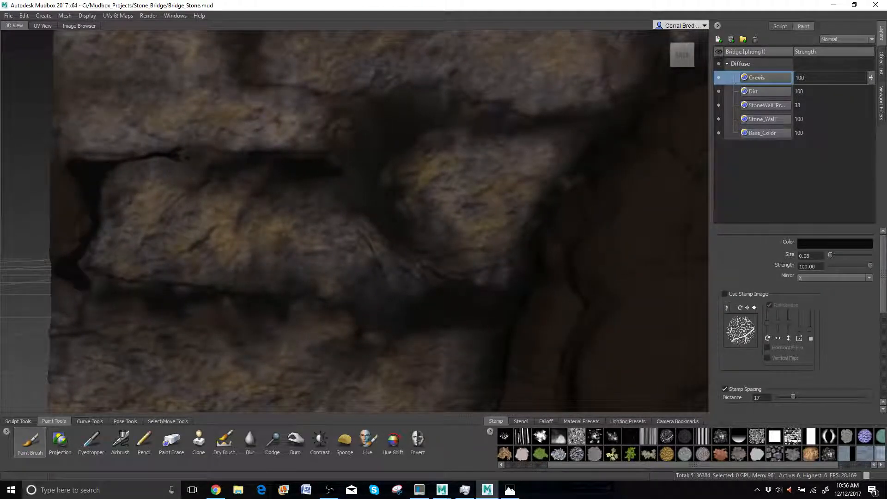
pyautogui.moveTo(208, 151); pyautogui.dragTo(184, 150)
pyautogui.moveTo(240, 162)
pyautogui.keyDown('alt'); pyautogui.mouseDown()
pyautogui.moveTo(224, 156)
pyautogui.moveTo(244, 165)
pyautogui.mouseUp(); pyautogui.keyUp('alt')
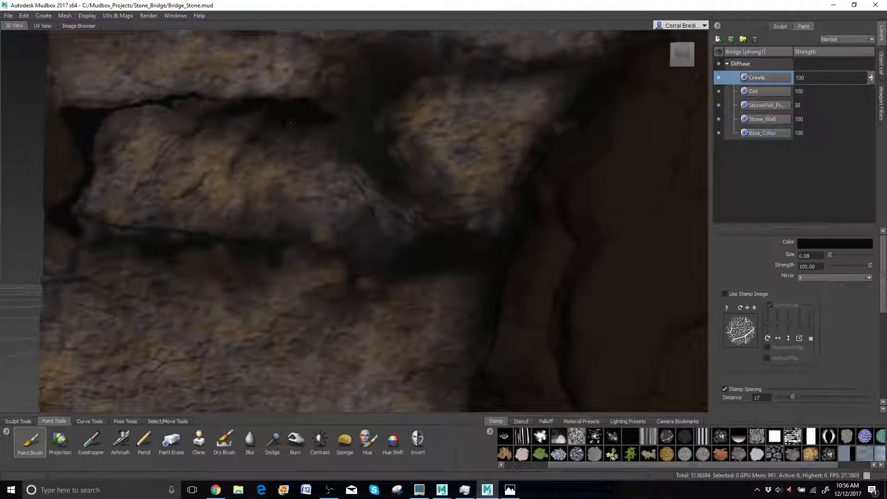
pyautogui.scroll(-8, 290, 123)
pyautogui.keyDown('alt'); pyautogui.moveTo(290, 123); pyautogui.dragTo(294, 143); pyautogui.keyUp('alt')
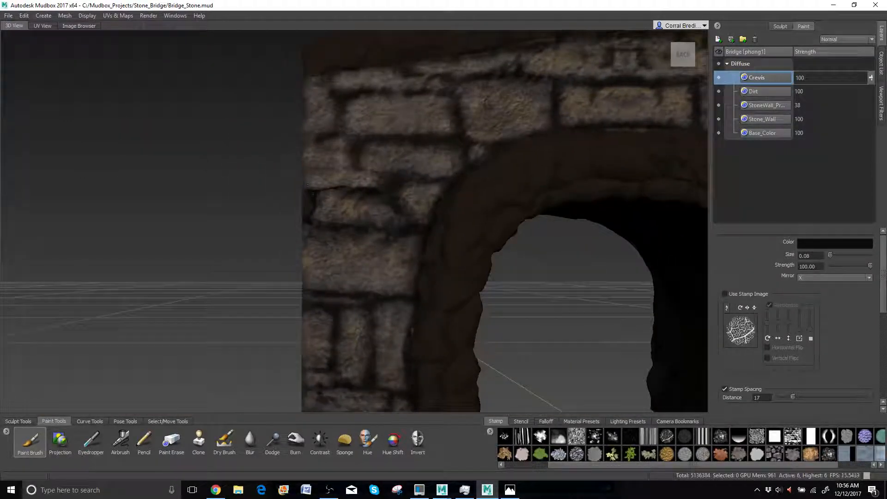
pyautogui.scroll(2, 314, 195)
pyautogui.scroll(5, 314, 195)
pyautogui.scroll(4, 314, 194)
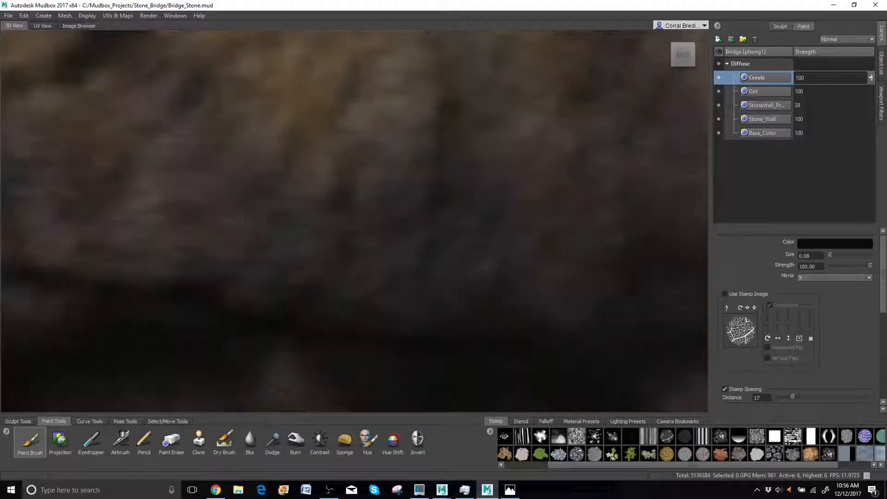
pyautogui.scroll(-3, 242, 229)
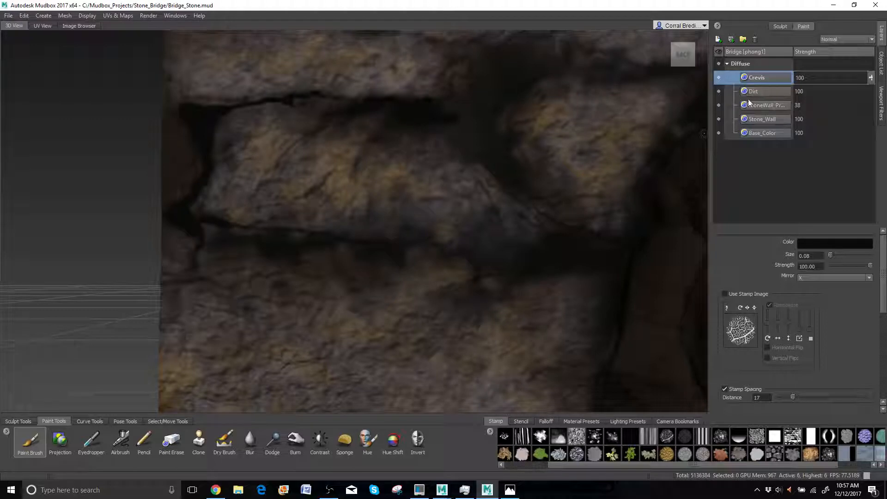
# - Hide the StoneWall_Pr..., Stone_Wall and Base_Color layers so only the Crevis and Dirt paint shows
pyautogui.click(719, 106)
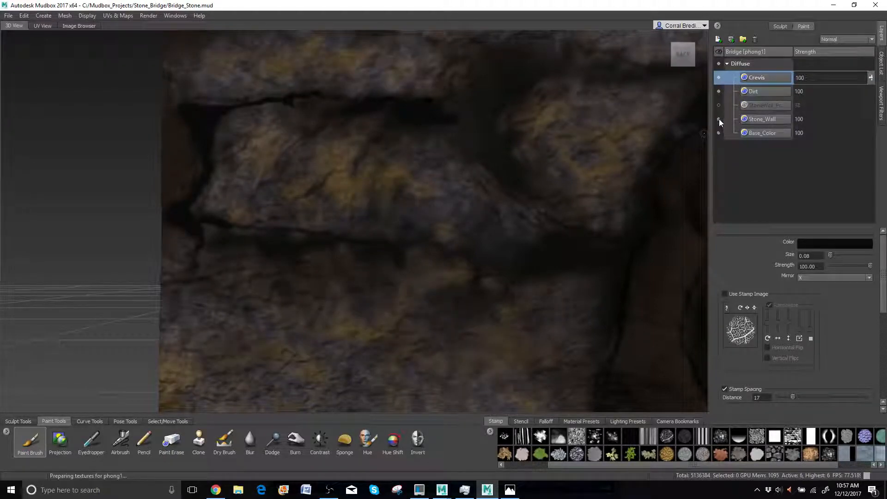
pyautogui.click(719, 118)
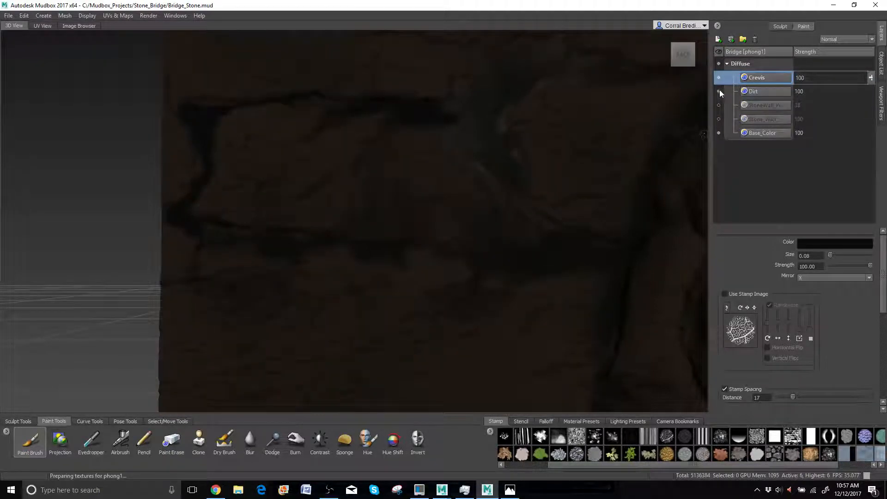
pyautogui.click(719, 133)
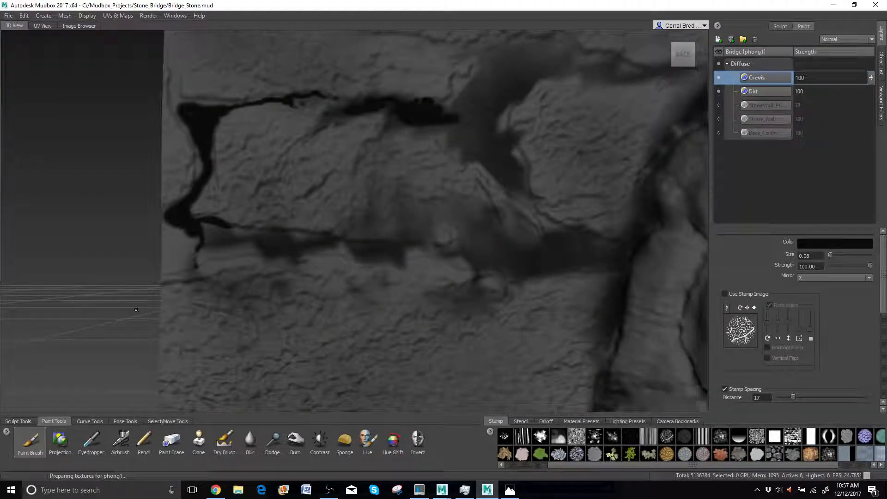
# - Fill the gap at the stone's lower-left corner at brush size 0.56, and the wide crevice below its right end at about 0.20
pyautogui.scroll(-3, 244, 253)
pyautogui.scroll(-3, 244, 253)
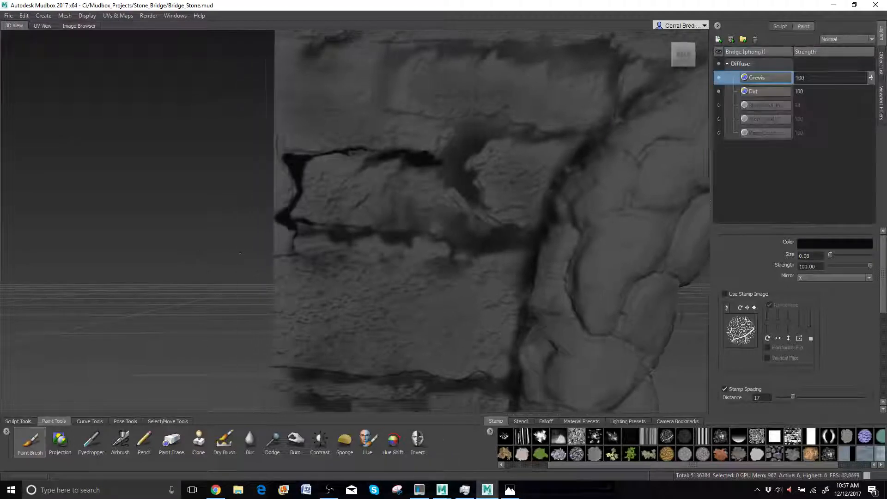
pyautogui.moveTo(291, 230)
pyautogui.mouseDown()
pyautogui.moveTo(293, 250)
pyautogui.moveTo(295, 227)
pyautogui.moveTo(302, 242)
pyautogui.mouseUp()
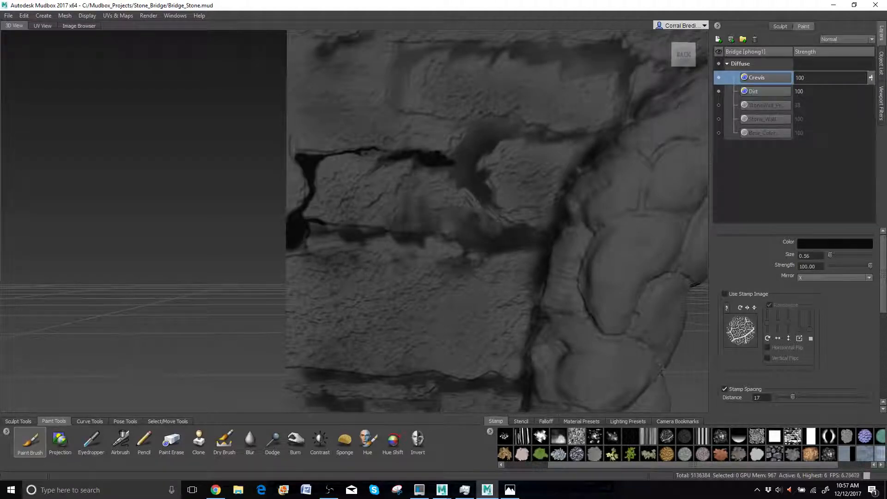
pyautogui.keyDown('alt'); pyautogui.moveTo(364, 212); pyautogui.dragTo(302, 185, button='middle'); pyautogui.keyUp('alt')
pyautogui.keyDown('alt'); pyautogui.moveTo(302, 185); pyautogui.dragTo(455, 182, button='right'); pyautogui.keyUp('alt')
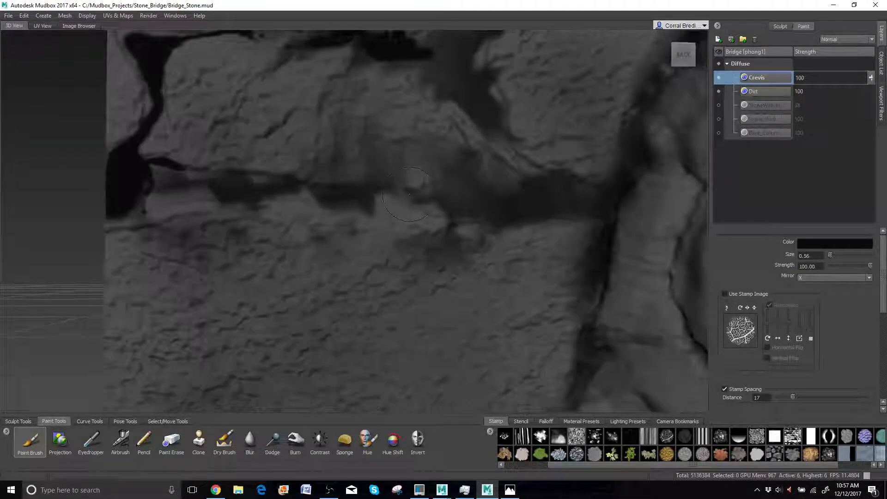
pyautogui.moveTo(410, 187)
pyautogui.mouseDown()
pyautogui.moveTo(391, 186)
pyautogui.moveTo(437, 191)
pyautogui.moveTo(468, 171)
pyautogui.moveTo(482, 199)
pyautogui.moveTo(466, 185)
pyautogui.moveTo(442, 197)
pyautogui.moveTo(489, 217)
pyautogui.moveTo(458, 197)
pyautogui.mouseUp()
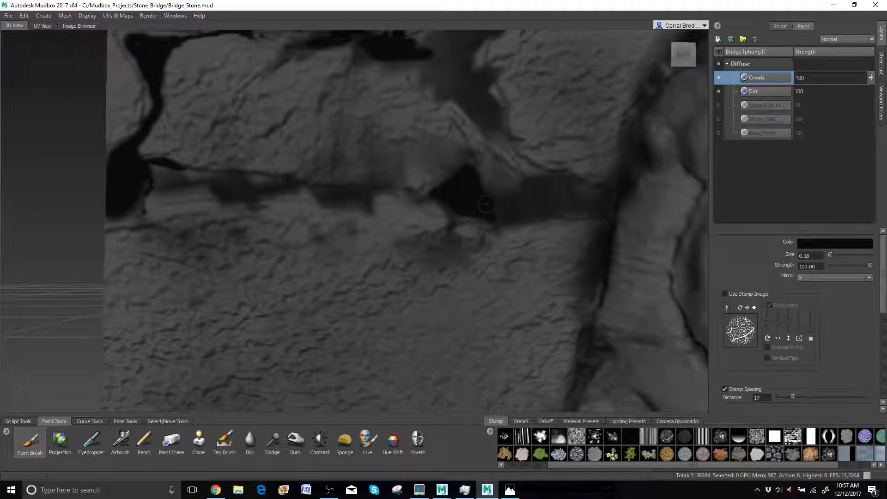
pyautogui.moveTo(531, 190)
pyautogui.mouseDown()
pyautogui.moveTo(525, 166)
pyautogui.moveTo(602, 195)
pyautogui.moveTo(568, 212)
pyautogui.moveTo(508, 218)
pyautogui.moveTo(495, 217)
pyautogui.moveTo(498, 209)
pyautogui.mouseUp()
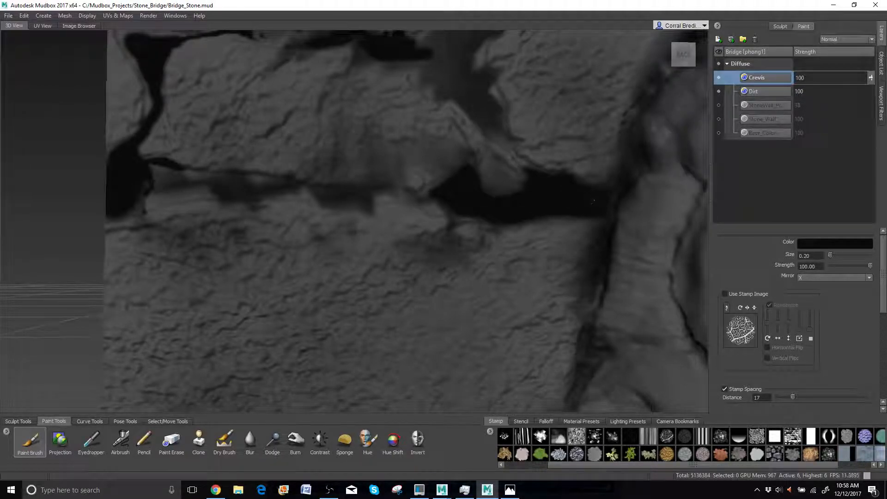
# - Outline the hooked gap between the weathered stone and its right neighbour at brush size 0.20, and fill it at size 0.46
pyautogui.scroll(-6, 481, 198)
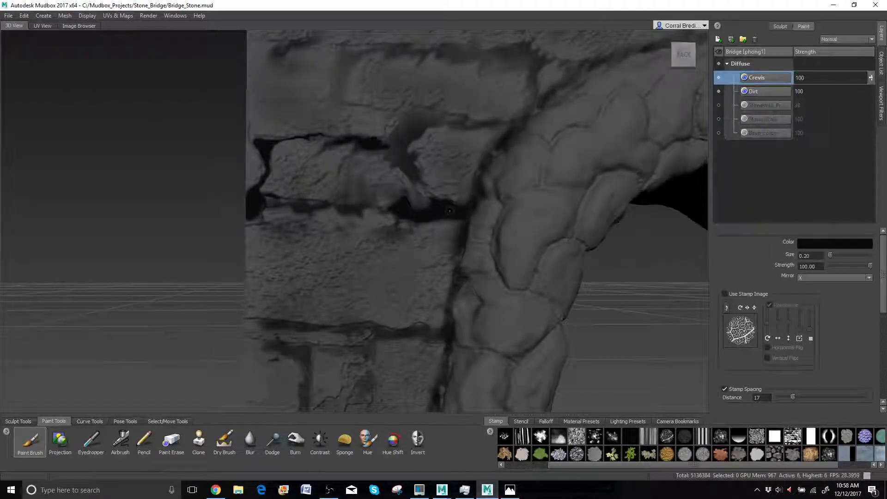
pyautogui.keyDown('alt'); pyautogui.moveTo(482, 198); pyautogui.dragTo(400, 272); pyautogui.keyUp('alt')
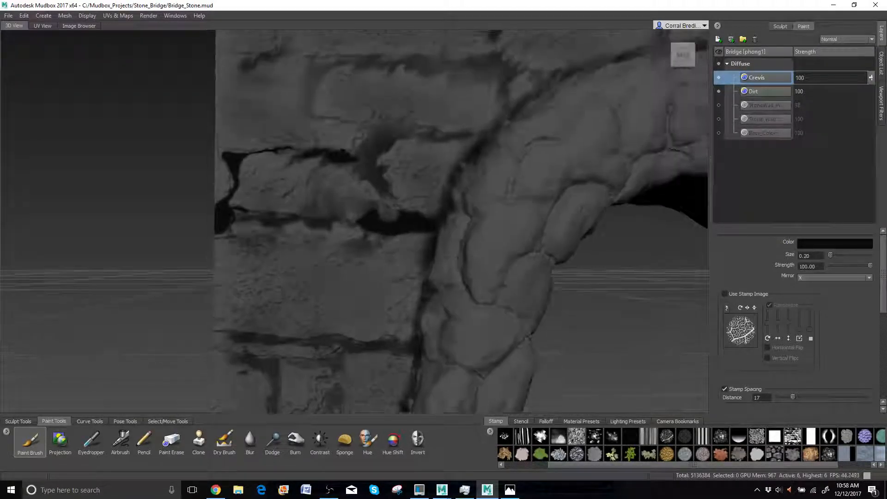
pyautogui.scroll(4, 359, 221)
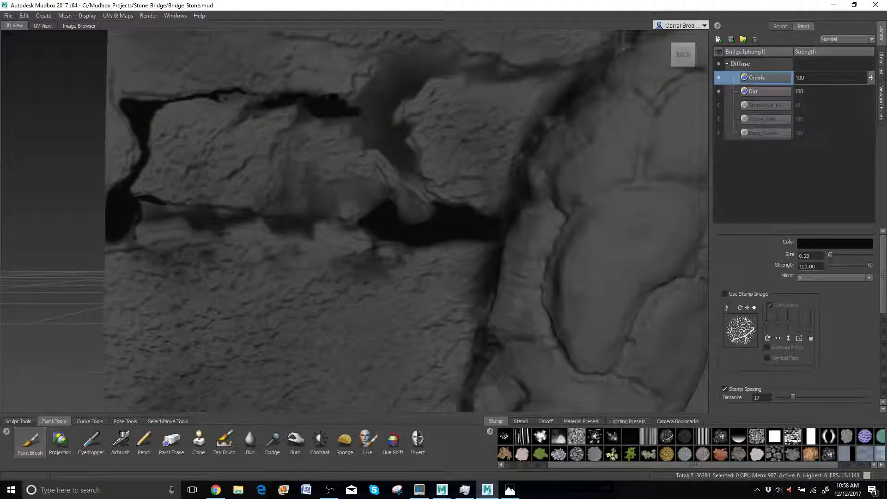
pyautogui.moveTo(339, 121)
pyautogui.mouseDown()
pyautogui.moveTo(300, 116)
pyautogui.moveTo(352, 119)
pyautogui.moveTo(347, 132)
pyautogui.moveTo(415, 178)
pyautogui.moveTo(405, 132)
pyautogui.moveTo(416, 121)
pyautogui.moveTo(405, 114)
pyautogui.mouseUp()
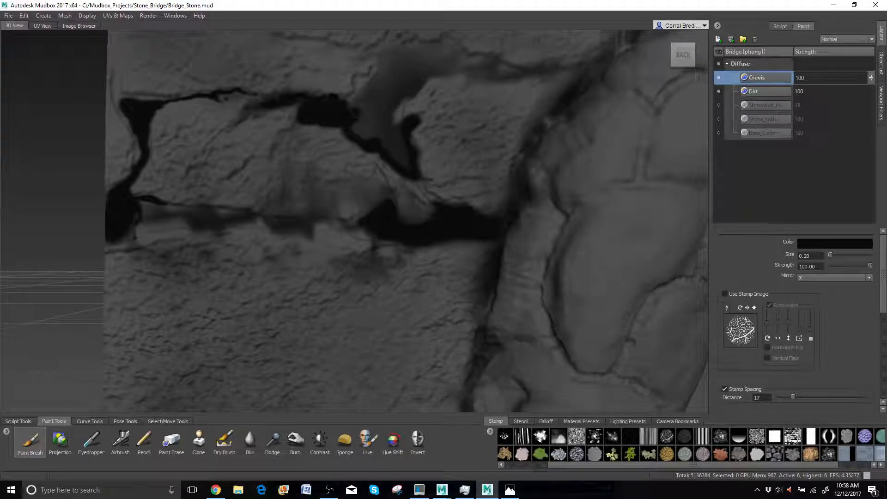
pyautogui.moveTo(355, 111)
pyautogui.mouseDown()
pyautogui.moveTo(378, 68)
pyautogui.moveTo(349, 101)
pyautogui.moveTo(391, 118)
pyautogui.mouseUp()
pyautogui.moveTo(421, 74)
pyautogui.mouseDown()
pyautogui.moveTo(421, 89)
pyautogui.moveTo(398, 99)
pyautogui.moveTo(396, 127)
pyautogui.mouseUp()
pyautogui.moveTo(431, 81)
pyautogui.mouseDown()
pyautogui.moveTo(505, 72)
pyautogui.moveTo(462, 63)
pyautogui.moveTo(444, 47)
pyautogui.moveTo(398, 58)
pyautogui.moveTo(378, 71)
pyautogui.moveTo(393, 76)
pyautogui.moveTo(356, 121)
pyautogui.moveTo(374, 134)
pyautogui.moveTo(386, 107)
pyautogui.moveTo(403, 162)
pyautogui.moveTo(396, 137)
pyautogui.mouseUp()
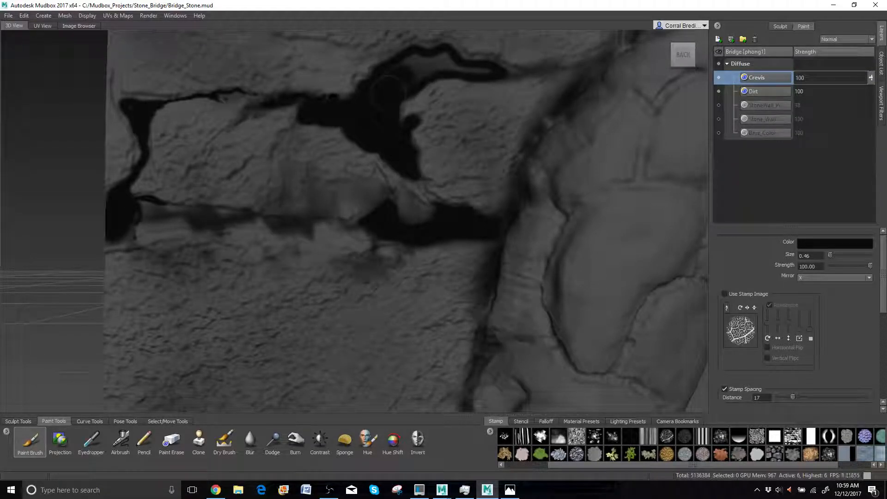
pyautogui.moveTo(403, 70)
pyautogui.mouseDown()
pyautogui.moveTo(416, 64)
pyautogui.moveTo(413, 79)
pyautogui.moveTo(444, 65)
pyautogui.moveTo(483, 65)
pyautogui.moveTo(457, 87)
pyautogui.mouseUp()
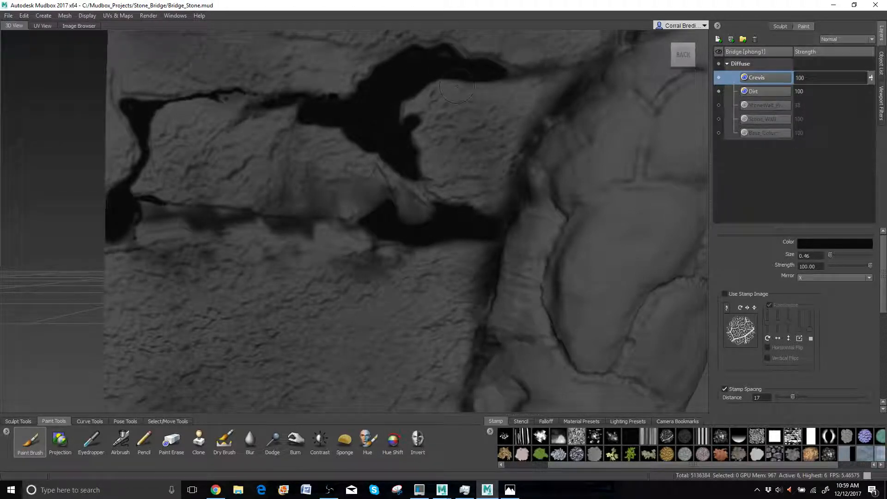
# - Turn on the vein-patterned stamp image and roughen the edges of the wide lower-right crevice at brush size 0.21
pyautogui.click(724, 294)
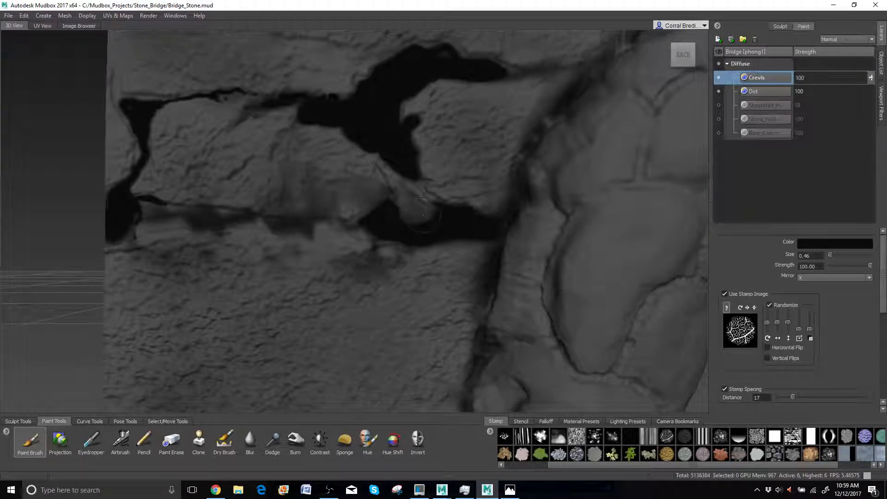
pyautogui.moveTo(426, 208)
pyautogui.mouseDown()
pyautogui.moveTo(418, 208)
pyautogui.moveTo(477, 211)
pyautogui.mouseUp()
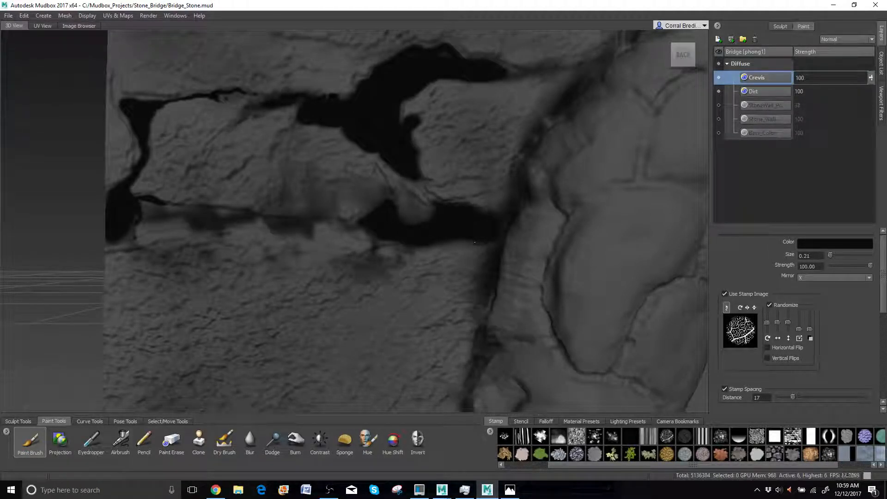
pyautogui.moveTo(475, 241)
pyautogui.mouseDown()
pyautogui.moveTo(416, 249)
pyautogui.moveTo(370, 234)
pyautogui.moveTo(353, 215)
pyautogui.moveTo(364, 207)
pyautogui.moveTo(349, 222)
pyautogui.moveTo(378, 202)
pyautogui.mouseUp()
pyautogui.hotkey('ctrl', 'z')
pyautogui.moveTo(363, 231)
pyautogui.mouseDown()
pyautogui.moveTo(418, 247)
pyautogui.moveTo(463, 239)
pyautogui.mouseUp()
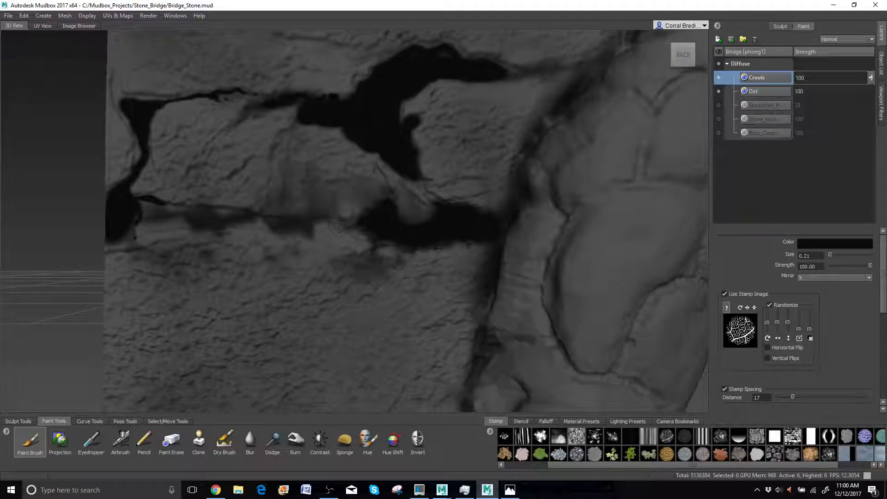
# - Roughen the painted edges along the rest of the lower crevice, the left gap, and the upper crevice into the hooked gap
pyautogui.moveTo(337, 225)
pyautogui.mouseDown()
pyautogui.moveTo(209, 219)
pyautogui.moveTo(151, 206)
pyautogui.moveTo(118, 241)
pyautogui.mouseUp()
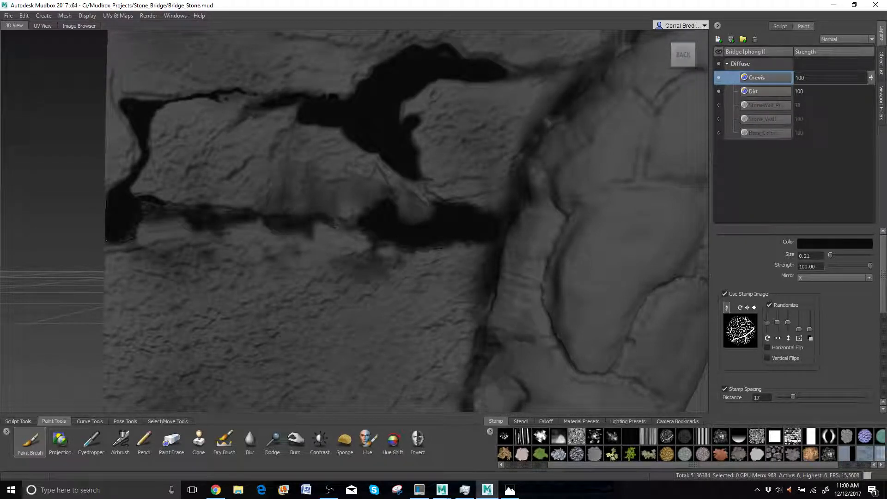
pyautogui.moveTo(133, 189)
pyautogui.mouseDown()
pyautogui.moveTo(150, 163)
pyautogui.moveTo(161, 106)
pyautogui.moveTo(136, 95)
pyautogui.moveTo(124, 96)
pyautogui.moveTo(121, 115)
pyautogui.moveTo(138, 153)
pyautogui.moveTo(105, 189)
pyautogui.mouseUp()
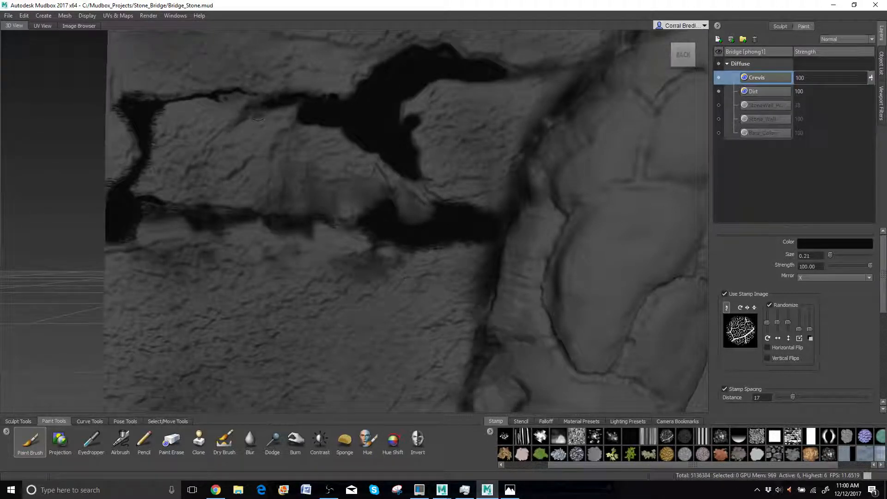
pyautogui.moveTo(260, 104)
pyautogui.mouseDown()
pyautogui.moveTo(295, 106)
pyautogui.moveTo(435, 197)
pyautogui.mouseUp()
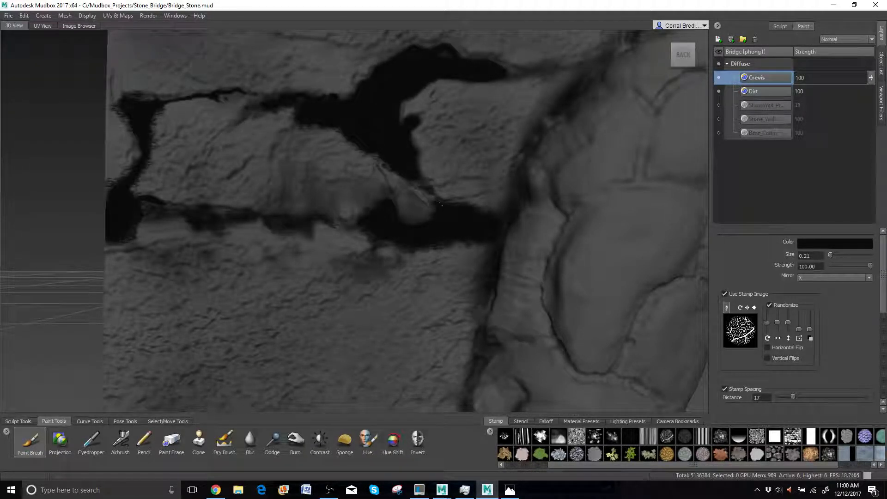
# - Roughen the remaining painted edges of the hooked gap and the upper crevice running to the wall's outer edge
pyautogui.moveTo(398, 215)
pyautogui.keyDown('alt'); pyautogui.mouseDown(button='right')
pyautogui.moveTo(325, 136)
pyautogui.moveTo(512, 219)
pyautogui.moveTo(439, 187)
pyautogui.mouseUp(button='right'); pyautogui.keyUp('alt')
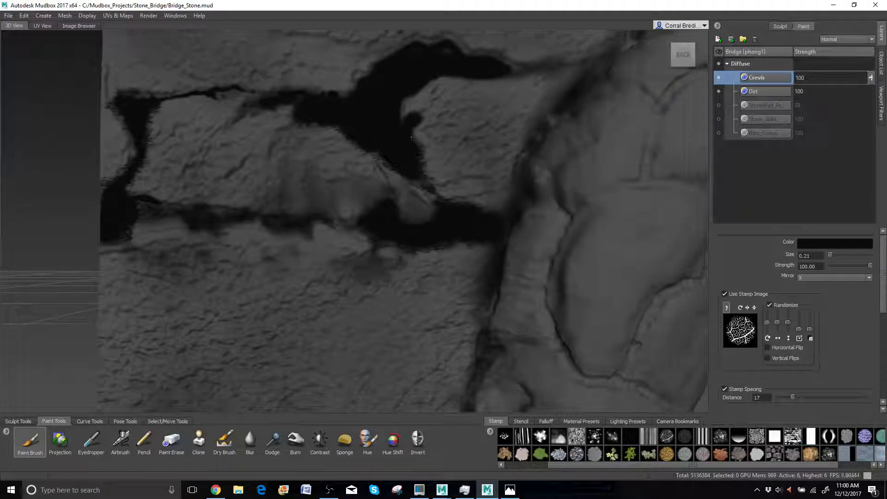
pyautogui.moveTo(416, 130)
pyautogui.mouseDown()
pyautogui.moveTo(425, 115)
pyautogui.moveTo(407, 115)
pyautogui.moveTo(402, 99)
pyautogui.moveTo(444, 77)
pyautogui.moveTo(509, 82)
pyautogui.moveTo(511, 66)
pyautogui.moveTo(441, 42)
pyautogui.moveTo(388, 55)
pyautogui.moveTo(330, 94)
pyautogui.moveTo(195, 98)
pyautogui.moveTo(112, 95)
pyautogui.moveTo(106, 58)
pyautogui.mouseUp()
# - Show the hidden stone wall and base color layers to check the crevice paint against the full texture
pyautogui.scroll(-3, 218, 203)
pyautogui.scroll(-3, 218, 203)
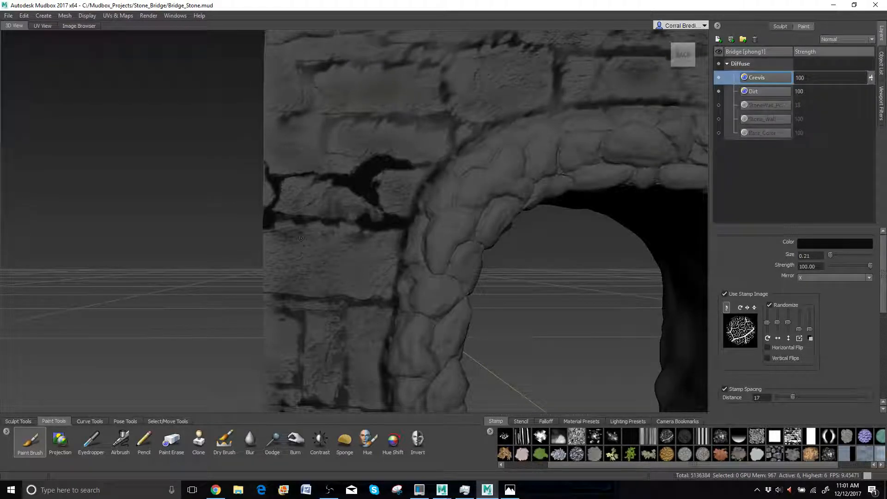
pyautogui.click(719, 119)
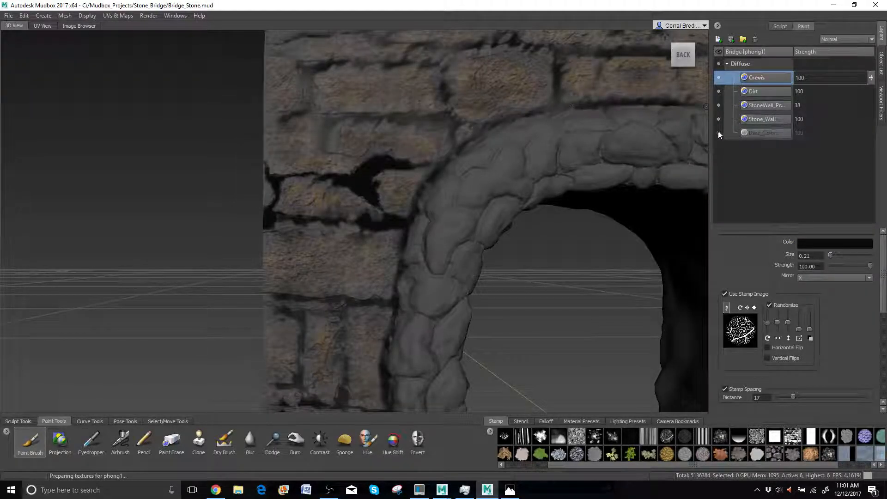
pyautogui.click(718, 132)
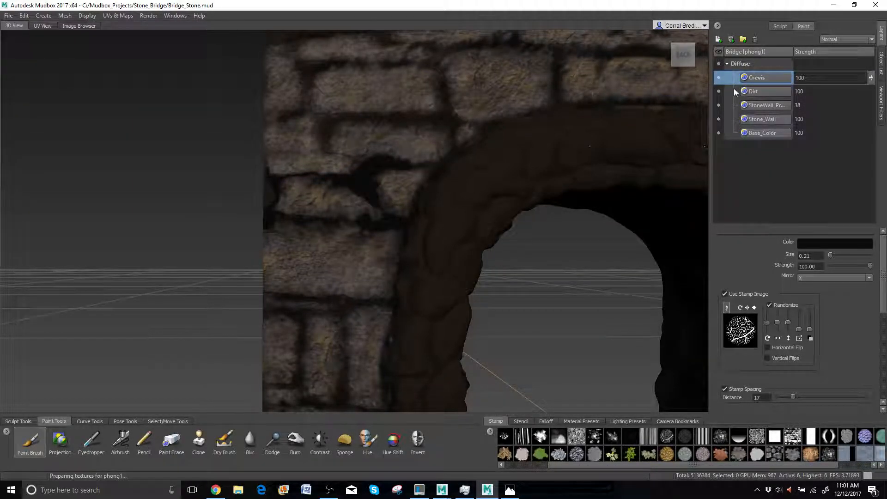
# - Hide the Dirt, stone wall and Base_Color layers, leaving only the Crevis layer displayed
pyautogui.click(718, 91)
pyautogui.click(718, 104)
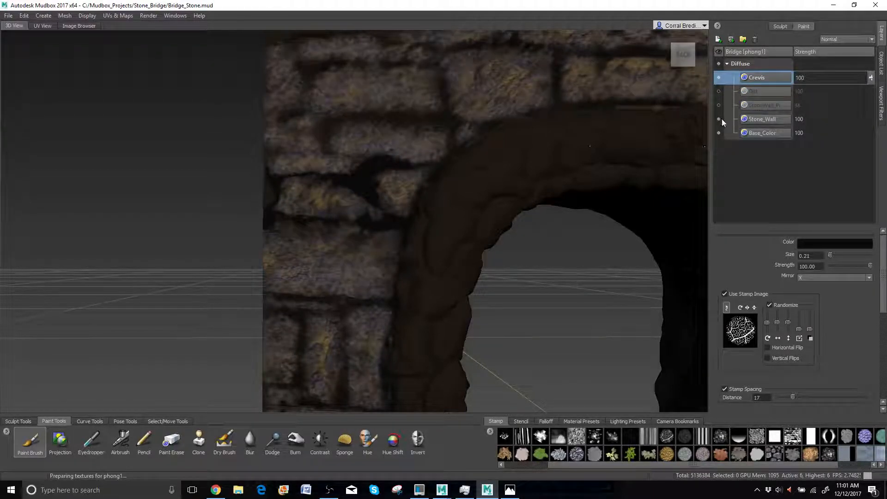
pyautogui.click(719, 119)
pyautogui.click(719, 132)
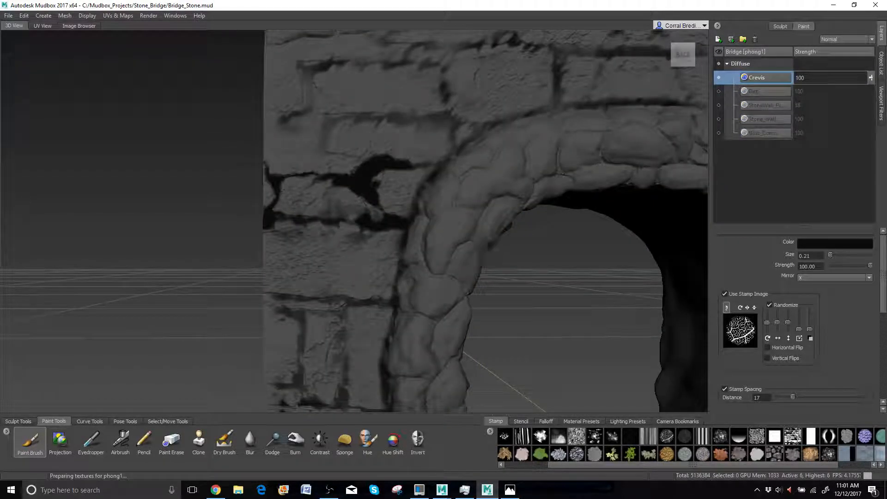
# - Turn off the stamp image and paint the horizontal crevice beneath the large block from the arch to the wall's outer edge at brush size 0.21
pyautogui.keyDown('alt'); pyautogui.moveTo(378, 291); pyautogui.dragTo(380, 259, button='middle'); pyautogui.keyUp('alt')
pyautogui.scroll(8, 382, 257)
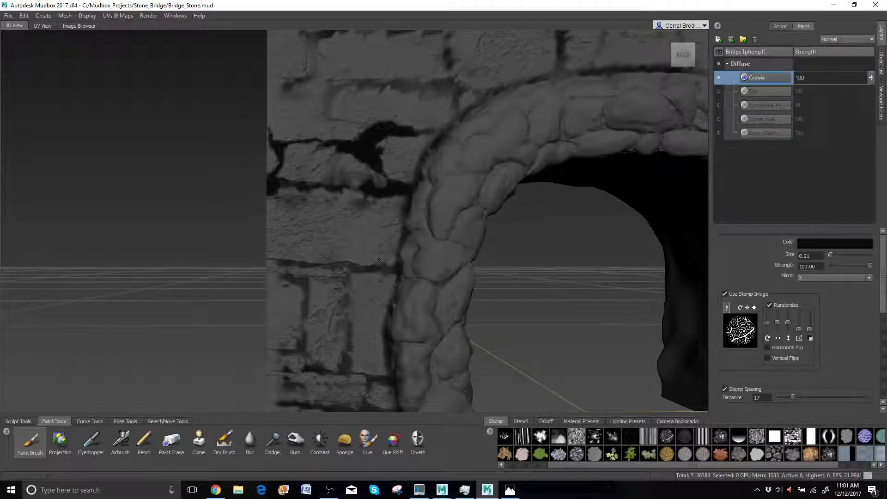
pyautogui.moveTo(337, 239)
pyautogui.keyDown('alt'); pyautogui.mouseDown(button='middle')
pyautogui.moveTo(437, 162)
pyautogui.moveTo(449, 168)
pyautogui.mouseUp(button='middle'); pyautogui.keyUp('alt')
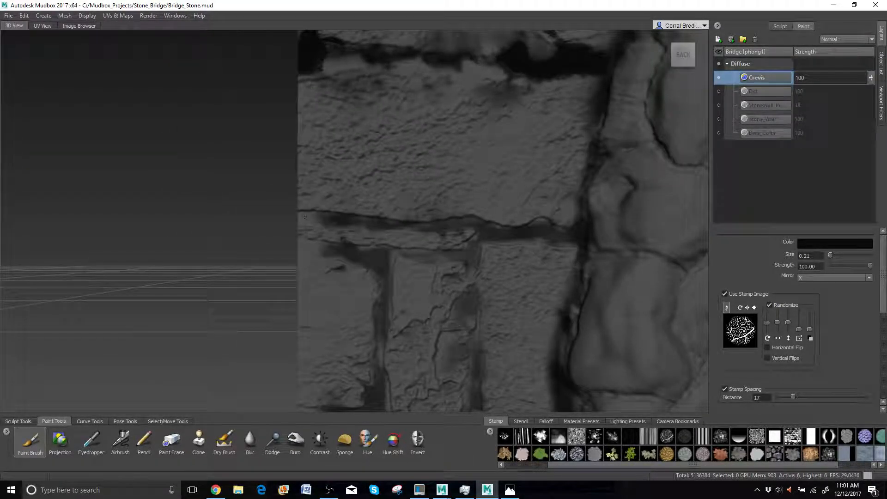
pyautogui.moveTo(301, 214); pyautogui.dragTo(313, 218)
pyautogui.click(724, 294)
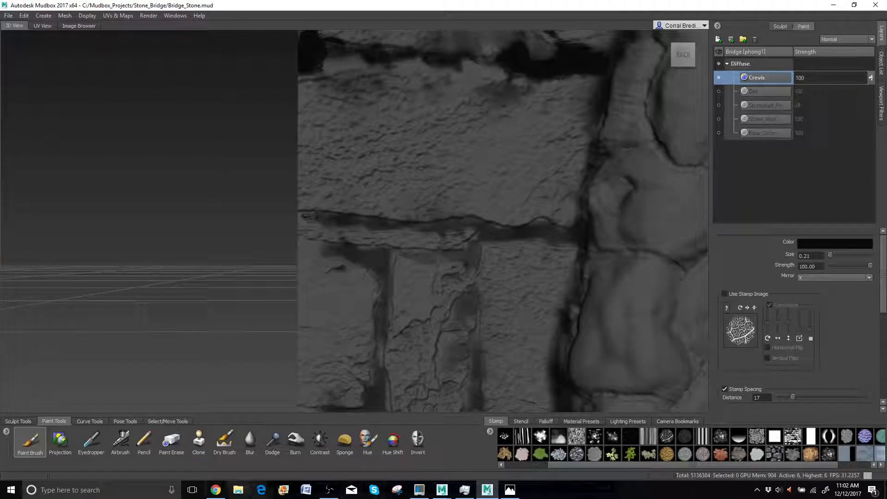
pyautogui.moveTo(215, 490)
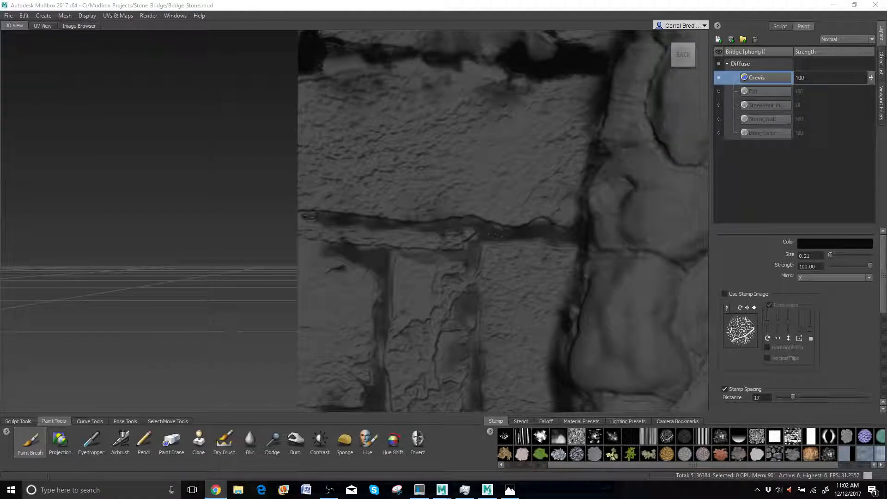
pyautogui.moveTo(495, 234)
pyautogui.mouseDown()
pyautogui.moveTo(572, 236)
pyautogui.moveTo(542, 233)
pyautogui.mouseUp()
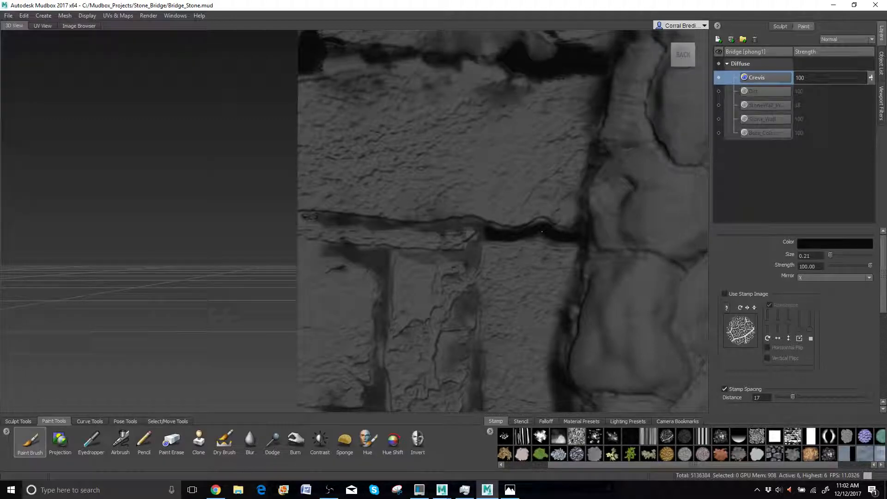
pyautogui.moveTo(542, 231); pyautogui.dragTo(300, 216)
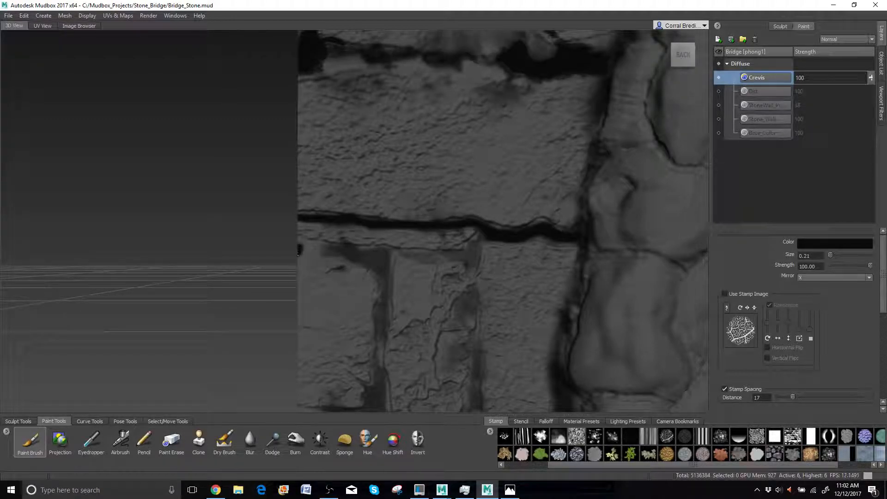
# - Paint the crevice over the top and inner side of the outer stone below, widening its lower corner and underside at brush size 0.29
pyautogui.moveTo(299, 254)
pyautogui.mouseDown()
pyautogui.moveTo(327, 254)
pyautogui.moveTo(306, 247)
pyautogui.moveTo(383, 257)
pyautogui.moveTo(362, 261)
pyautogui.moveTo(384, 271)
pyautogui.moveTo(388, 257)
pyautogui.moveTo(382, 335)
pyautogui.mouseUp()
pyautogui.keyDown('alt'); pyautogui.moveTo(381, 336); pyautogui.dragTo(377, 224, button='middle'); pyautogui.keyUp('alt')
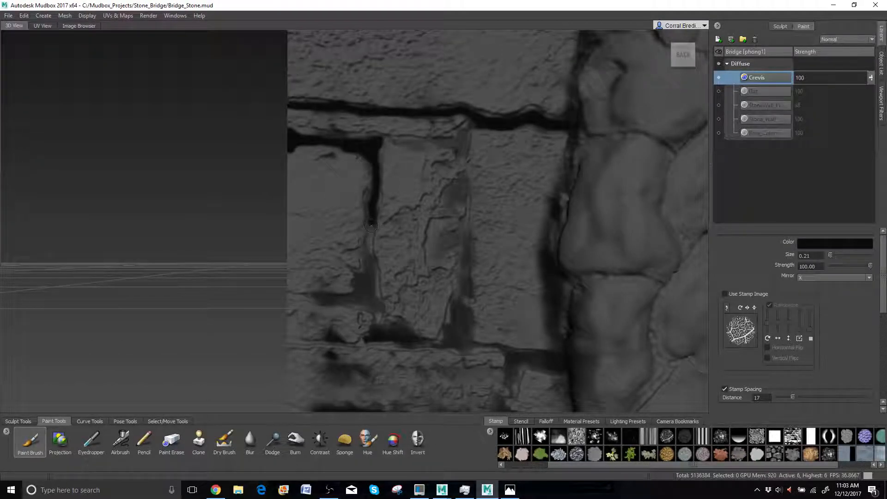
pyautogui.press('b')
pyautogui.moveTo(371, 225)
pyautogui.mouseDown()
pyautogui.moveTo(364, 249)
pyautogui.moveTo(367, 239)
pyautogui.moveTo(372, 261)
pyautogui.moveTo(361, 257)
pyautogui.moveTo(357, 296)
pyautogui.moveTo(288, 294)
pyautogui.moveTo(350, 302)
pyautogui.moveTo(377, 315)
pyautogui.moveTo(378, 327)
pyautogui.moveTo(370, 264)
pyautogui.moveTo(359, 302)
pyautogui.moveTo(372, 300)
pyautogui.moveTo(375, 311)
pyautogui.moveTo(330, 296)
pyautogui.mouseUp()
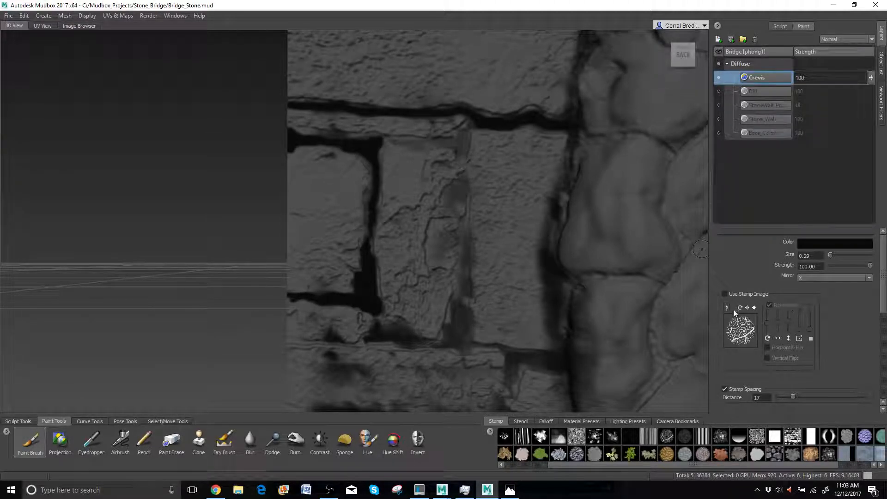
# - Turn the vein-patterned stamp image back on and roughen the painted edges around the outer stone at brush size 0.29
pyautogui.click(724, 294)
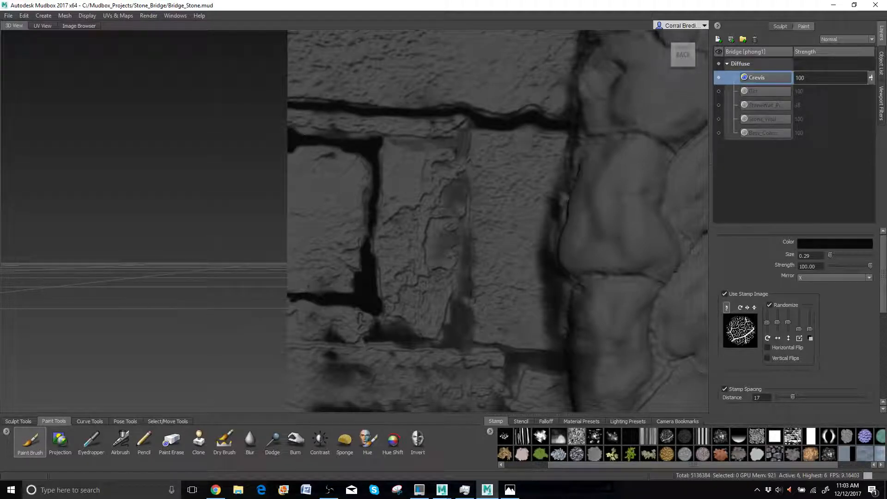
pyautogui.moveTo(304, 134)
pyautogui.mouseDown()
pyautogui.moveTo(388, 139)
pyautogui.moveTo(374, 247)
pyautogui.moveTo(385, 311)
pyautogui.mouseUp()
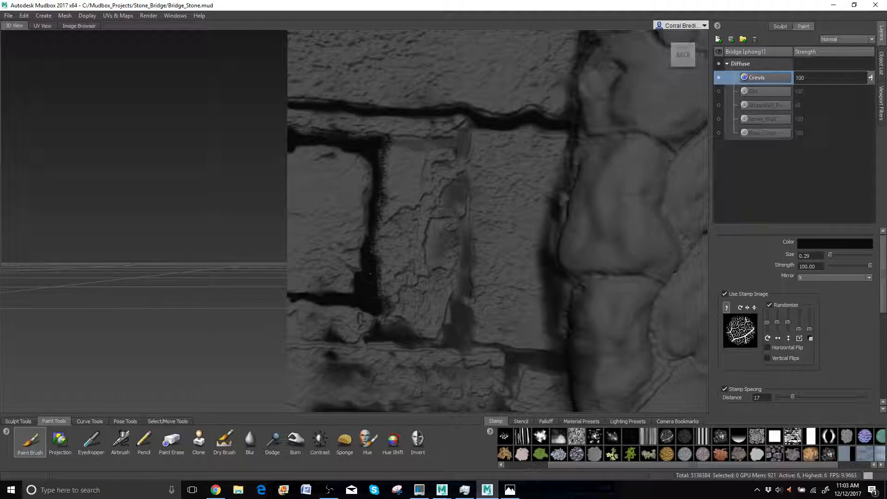
pyautogui.moveTo(296, 149)
pyautogui.mouseDown()
pyautogui.moveTo(361, 156)
pyautogui.moveTo(373, 189)
pyautogui.moveTo(369, 225)
pyautogui.mouseUp()
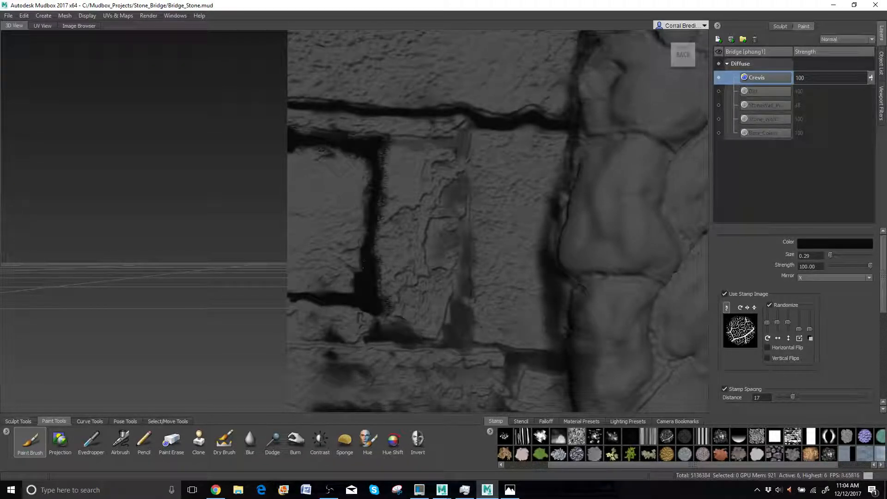
pyautogui.moveTo(350, 293); pyautogui.dragTo(280, 286)
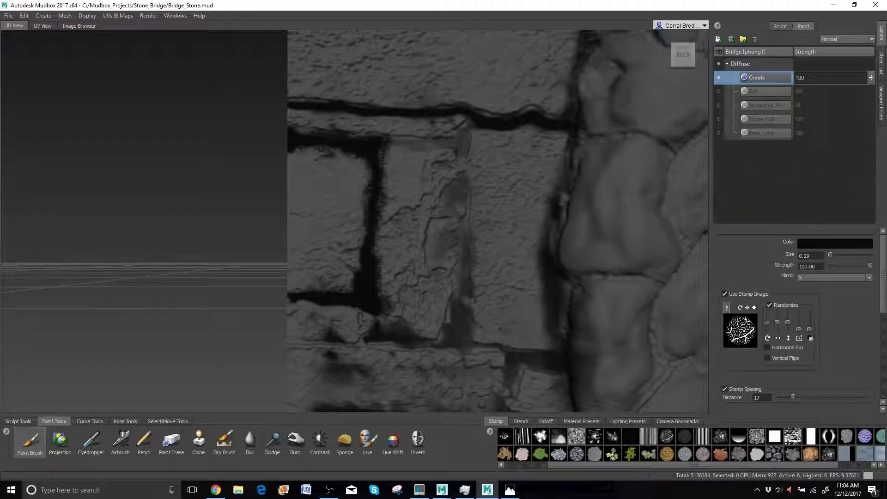
pyautogui.click(329, 490)
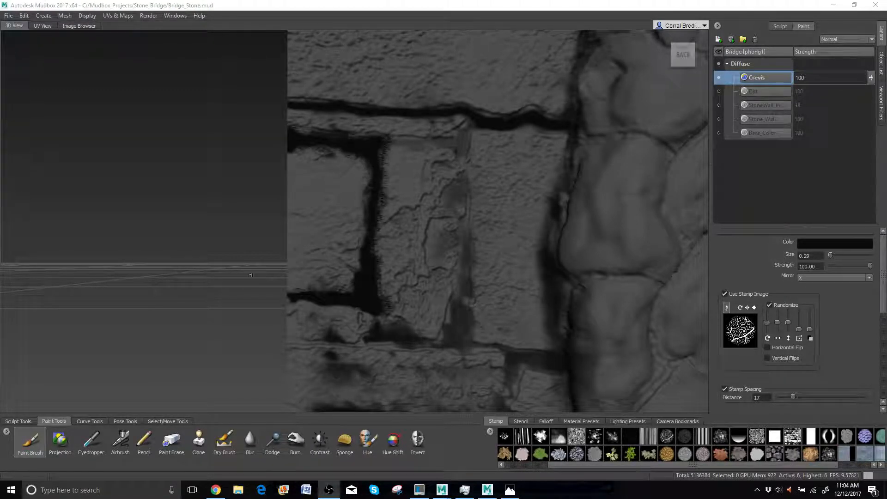
# - With the stamp image off, fill the crevice above the cracked stone and the vertical gap on its arch side at brush size 0.22
pyautogui.click(724, 294)
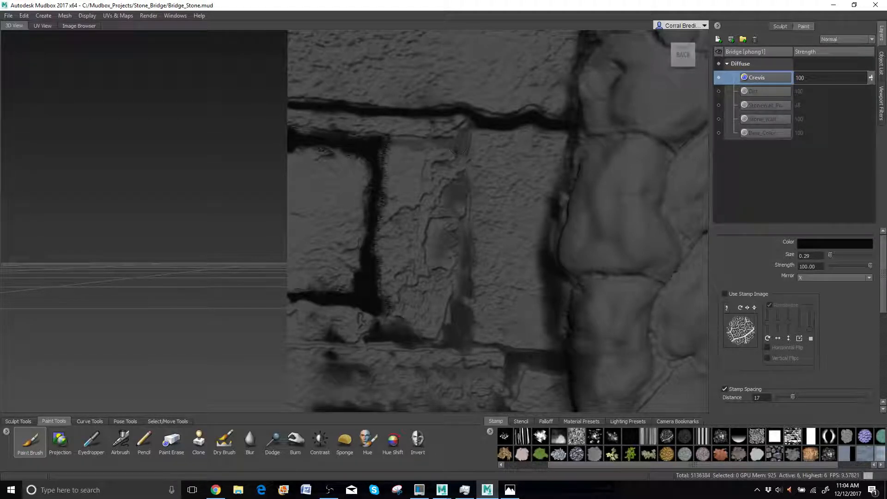
pyautogui.press('b')
pyautogui.moveTo(457, 142); pyautogui.dragTo(451, 142)
pyautogui.moveTo(470, 125)
pyautogui.mouseDown()
pyautogui.moveTo(460, 129)
pyautogui.moveTo(460, 158)
pyautogui.moveTo(453, 139)
pyautogui.moveTo(414, 143)
pyautogui.moveTo(342, 131)
pyautogui.mouseUp()
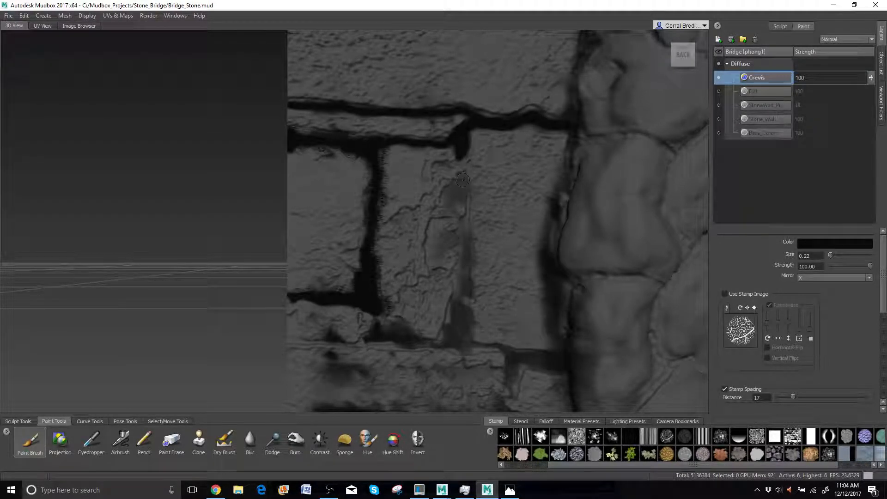
pyautogui.moveTo(462, 180)
pyautogui.mouseDown()
pyautogui.moveTo(446, 199)
pyautogui.moveTo(459, 192)
pyautogui.moveTo(467, 206)
pyautogui.moveTo(453, 275)
pyautogui.moveTo(467, 271)
pyautogui.moveTo(445, 341)
pyautogui.mouseUp()
pyautogui.moveTo(457, 341)
pyautogui.mouseDown()
pyautogui.moveTo(463, 346)
pyautogui.moveTo(470, 315)
pyautogui.moveTo(457, 335)
pyautogui.mouseUp()
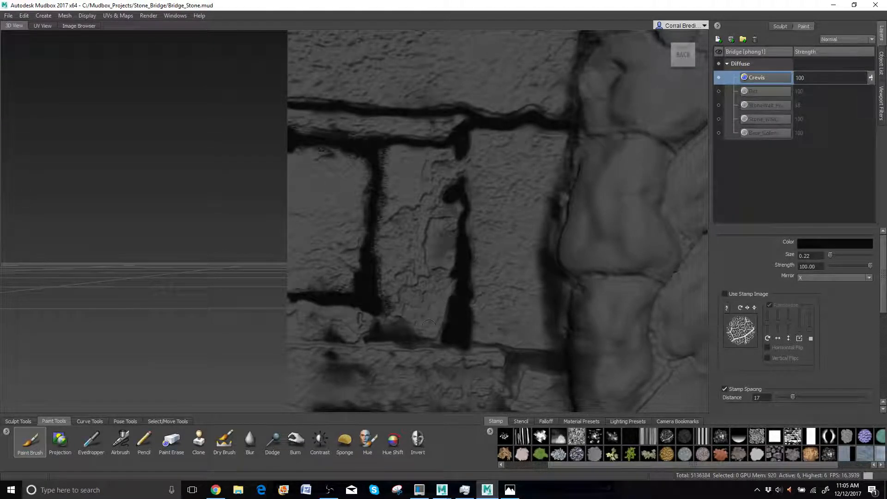
# - Fill the gap beneath the cracked stone at brush size 0.22, and extend the thin crevice from 0.12 into the wider branch beside the arch
pyautogui.moveTo(386, 329)
pyautogui.mouseDown()
pyautogui.moveTo(400, 327)
pyautogui.moveTo(370, 339)
pyautogui.moveTo(432, 345)
pyautogui.moveTo(415, 344)
pyautogui.mouseUp()
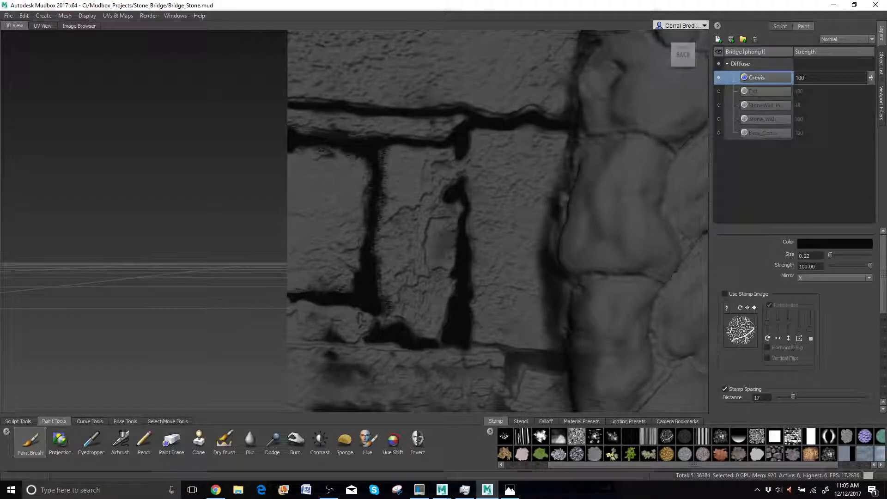
pyautogui.moveTo(462, 296)
pyautogui.mouseDown()
pyautogui.moveTo(468, 332)
pyautogui.moveTo(491, 351)
pyautogui.moveTo(473, 341)
pyautogui.moveTo(508, 351)
pyautogui.mouseUp()
pyautogui.press('b')
pyautogui.keyDown('alt'); pyautogui.moveTo(509, 363); pyautogui.dragTo(487, 351, button='middle'); pyautogui.keyUp('alt')
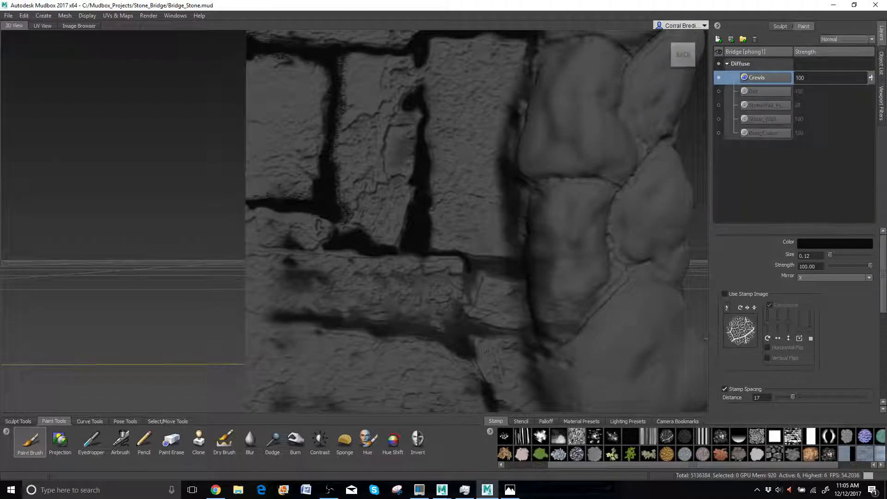
pyautogui.moveTo(472, 271)
pyautogui.mouseDown()
pyautogui.moveTo(466, 308)
pyautogui.moveTo(477, 274)
pyautogui.moveTo(513, 273)
pyautogui.moveTo(500, 262)
pyautogui.moveTo(400, 256)
pyautogui.moveTo(414, 231)
pyautogui.mouseUp()
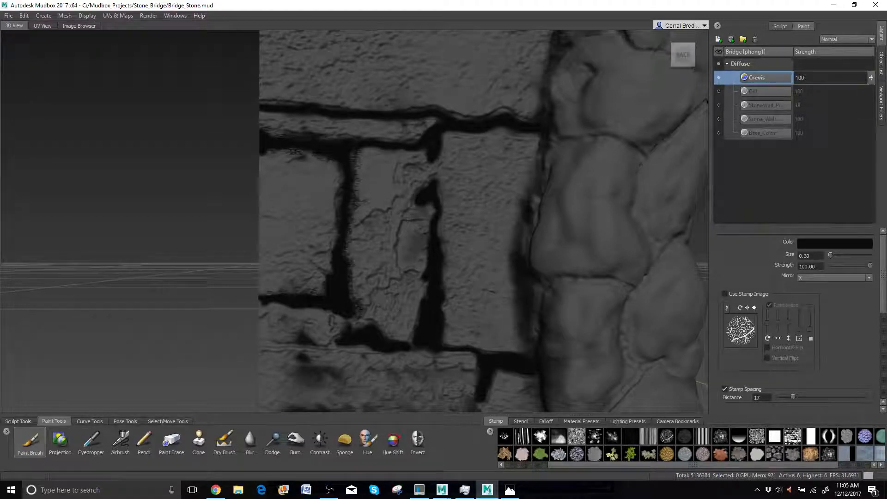
# - Turn on the stamp image and roughen the crevice above the cracked stone and its arch-side vertical gap, raising the brush size to 0.43
pyautogui.click(726, 295)
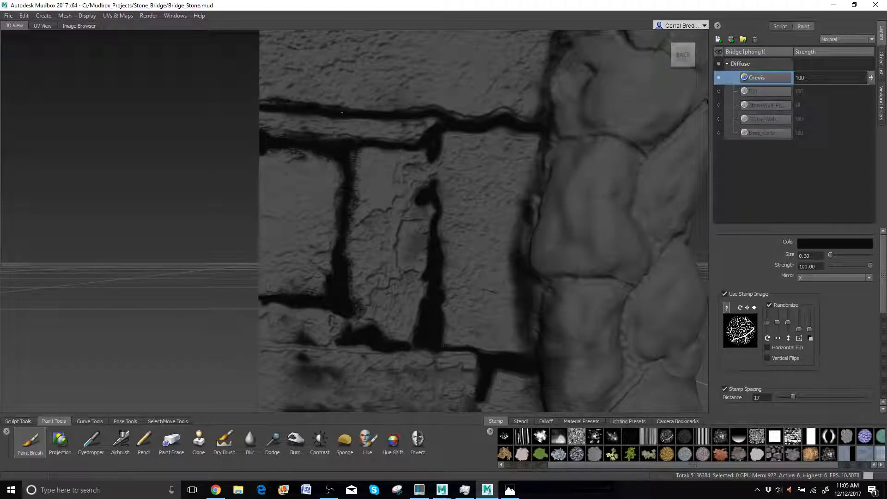
pyautogui.moveTo(339, 122)
pyautogui.mouseDown()
pyautogui.moveTo(362, 121)
pyautogui.moveTo(371, 108)
pyautogui.moveTo(509, 122)
pyautogui.moveTo(444, 141)
pyautogui.moveTo(430, 171)
pyautogui.mouseUp()
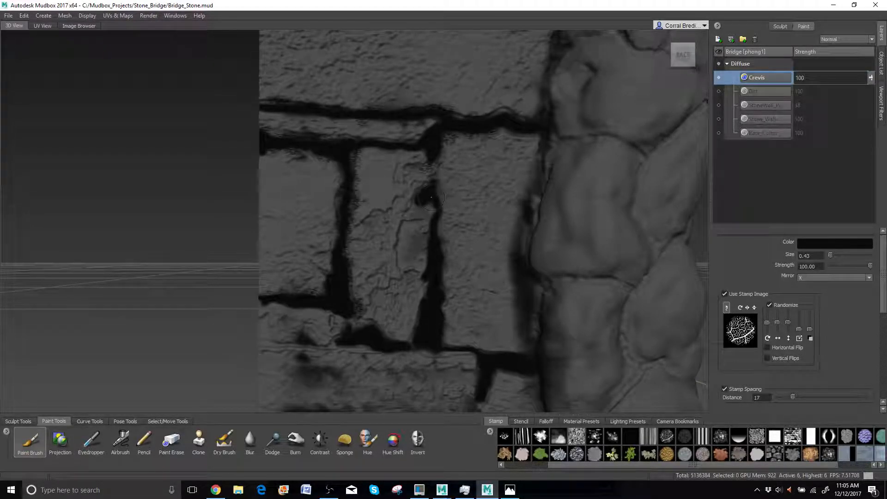
pyautogui.moveTo(426, 194); pyautogui.dragTo(425, 247)
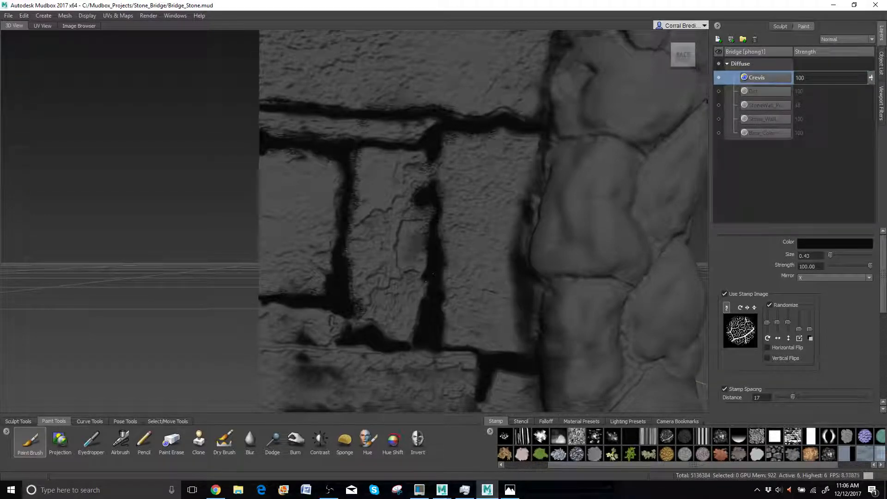
pyautogui.moveTo(427, 278); pyautogui.dragTo(429, 301)
pyautogui.moveTo(426, 341); pyautogui.dragTo(423, 307)
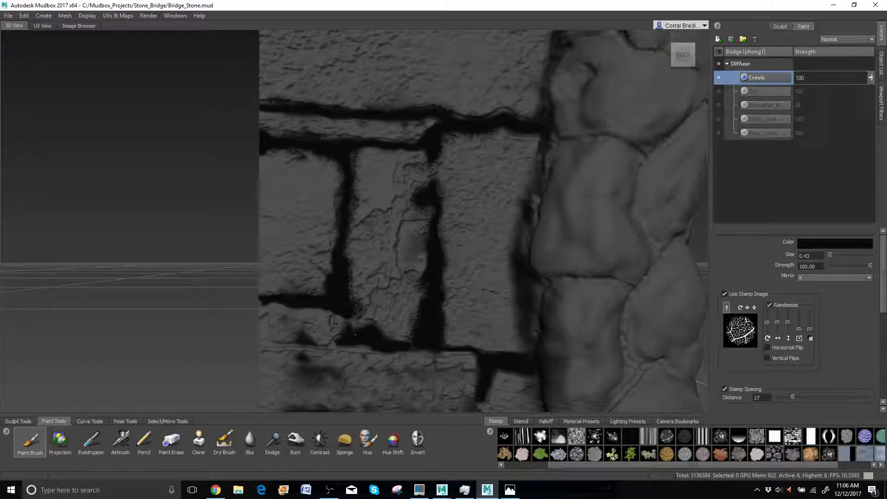
# - Roughen the gap beneath the cracked stone, the branched crevice, and the vertical crevice along the arch at brush size 0.43
pyautogui.moveTo(365, 329); pyautogui.dragTo(352, 323)
pyautogui.moveTo(379, 354)
pyautogui.mouseDown()
pyautogui.moveTo(391, 354)
pyautogui.moveTo(341, 338)
pyautogui.moveTo(307, 341)
pyautogui.mouseUp()
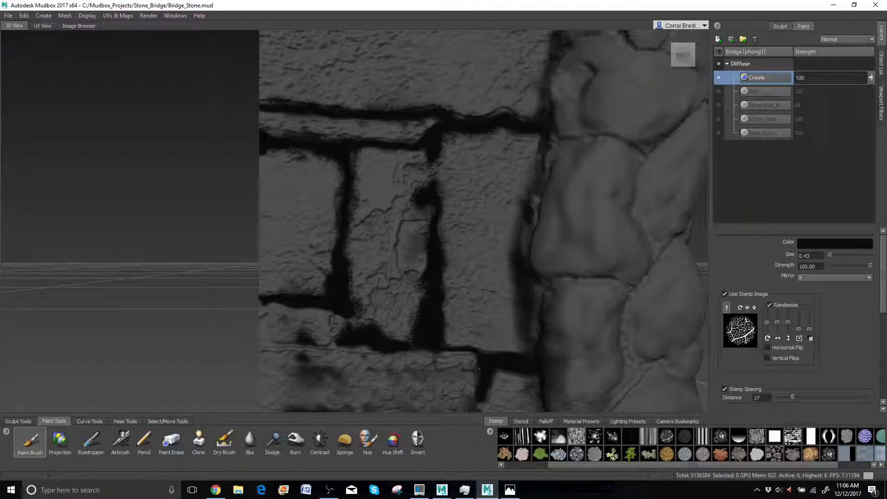
pyautogui.moveTo(479, 368)
pyautogui.mouseDown()
pyautogui.moveTo(454, 345)
pyautogui.moveTo(505, 363)
pyautogui.moveTo(509, 356)
pyautogui.mouseUp()
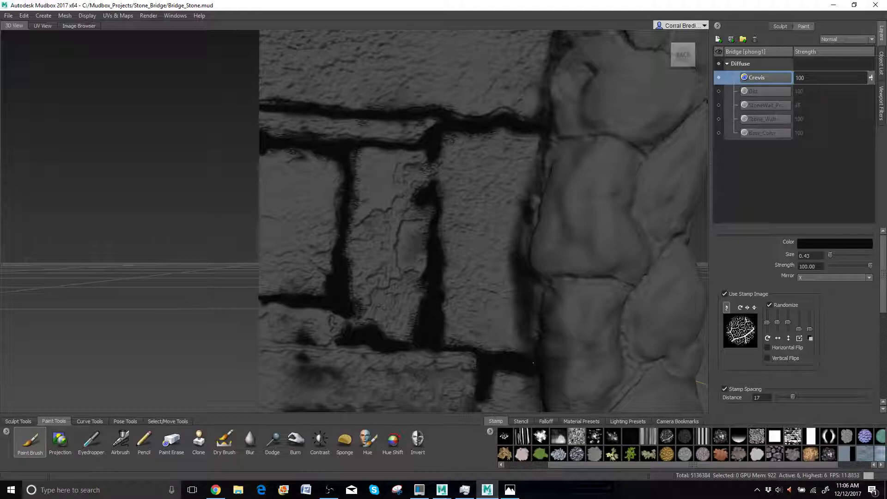
pyautogui.moveTo(533, 328)
pyautogui.mouseDown()
pyautogui.moveTo(527, 241)
pyautogui.moveTo(541, 157)
pyautogui.moveTo(552, 144)
pyautogui.mouseUp()
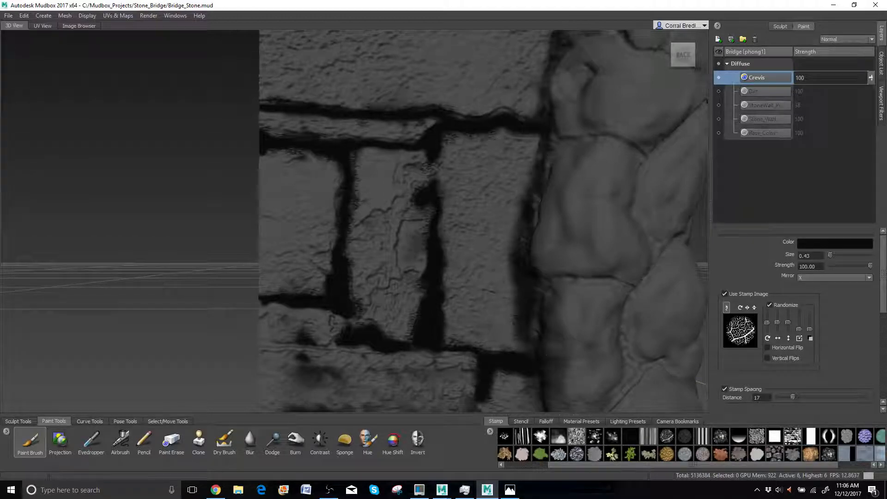
# - Darken the arch-side crevice down to the wall's base and the lowest horizontal crevice with the stamped brush at size 0.43
pyautogui.keyDown('alt'); pyautogui.moveTo(523, 355); pyautogui.dragTo(519, 300, button='middle'); pyautogui.keyUp('alt')
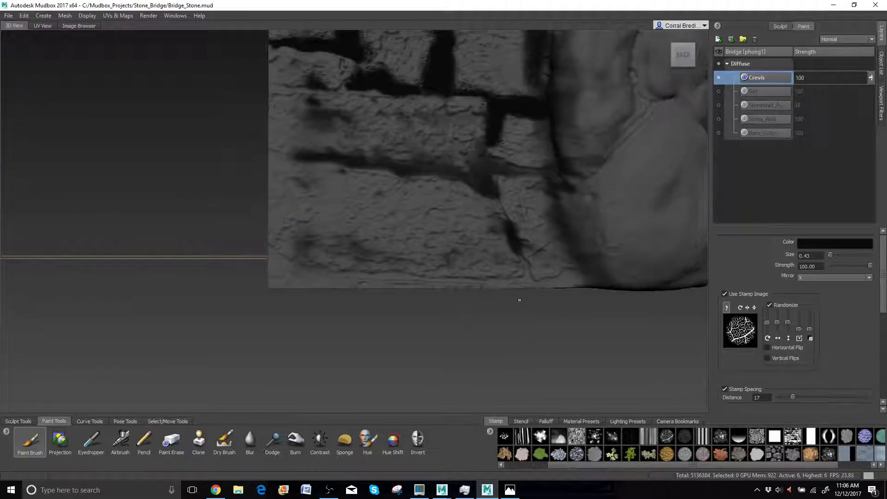
pyautogui.moveTo(543, 136); pyautogui.dragTo(591, 280)
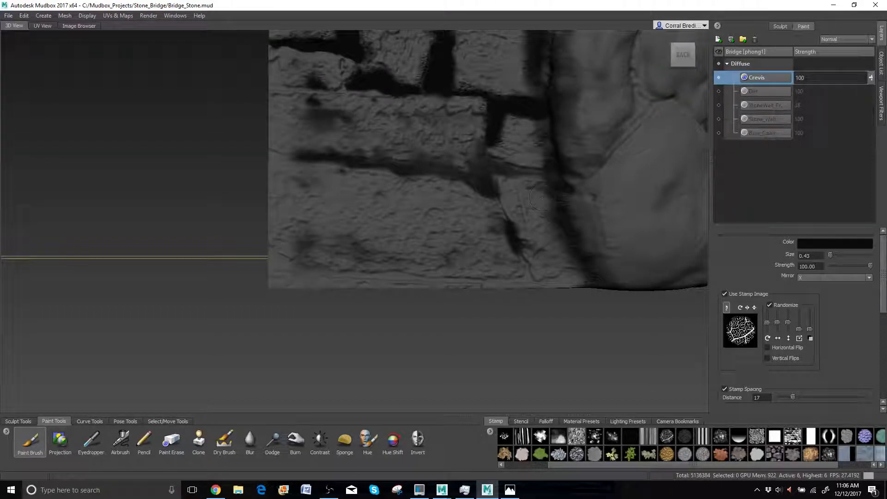
pyautogui.moveTo(545, 172)
pyautogui.mouseDown()
pyautogui.moveTo(481, 154)
pyautogui.moveTo(452, 168)
pyautogui.moveTo(388, 171)
pyautogui.moveTo(300, 158)
pyautogui.mouseUp()
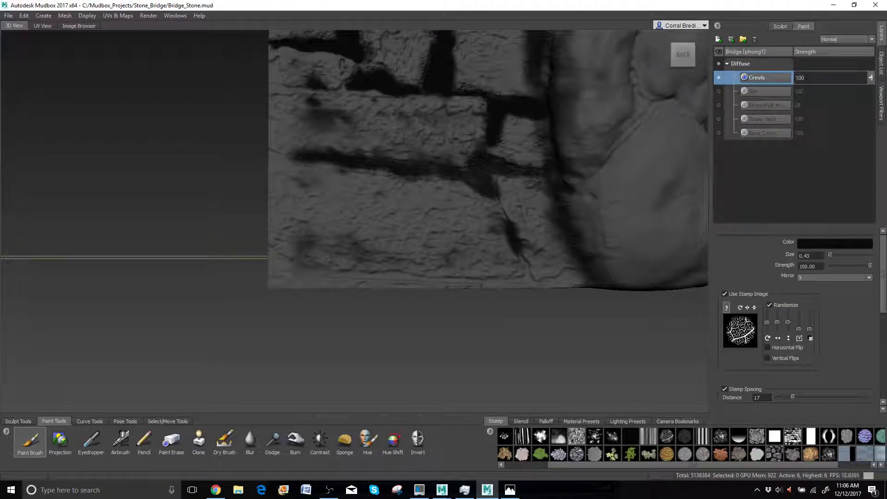
# - Turn off the stamp image and fill the crevice junction below the small stone beside the arch with solid near-black paint
pyautogui.moveTo(462, 184)
pyautogui.mouseDown()
pyautogui.moveTo(497, 198)
pyautogui.moveTo(490, 188)
pyautogui.mouseUp()
pyautogui.click(724, 294)
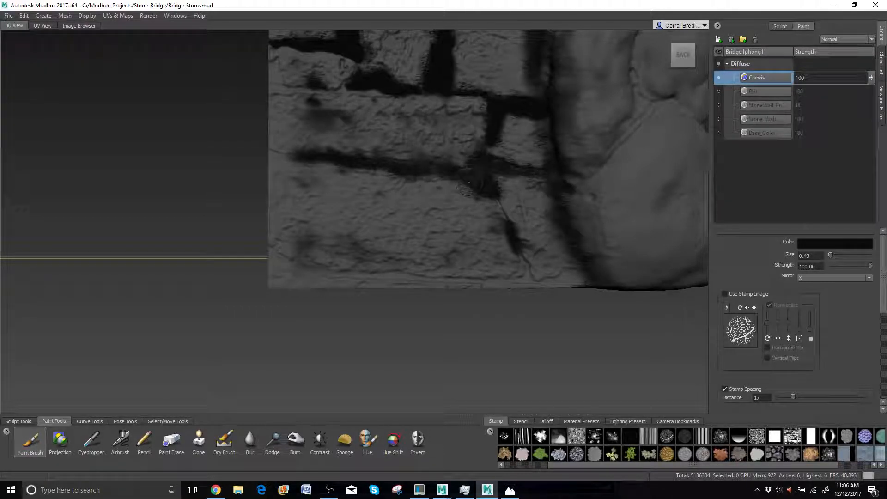
pyautogui.moveTo(469, 182); pyautogui.dragTo(488, 179)
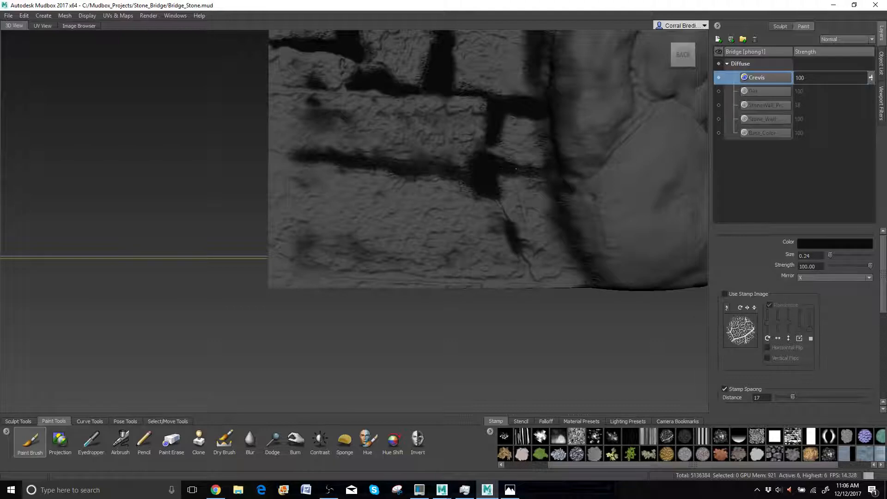
# - Darken the arch-side crevice, the branching diagonal crack and the two lowest horizontal crevices out to the wall's edge at brush size 0.24
pyautogui.moveTo(516, 168); pyautogui.dragTo(543, 173)
pyautogui.moveTo(548, 110); pyautogui.dragTo(552, 138)
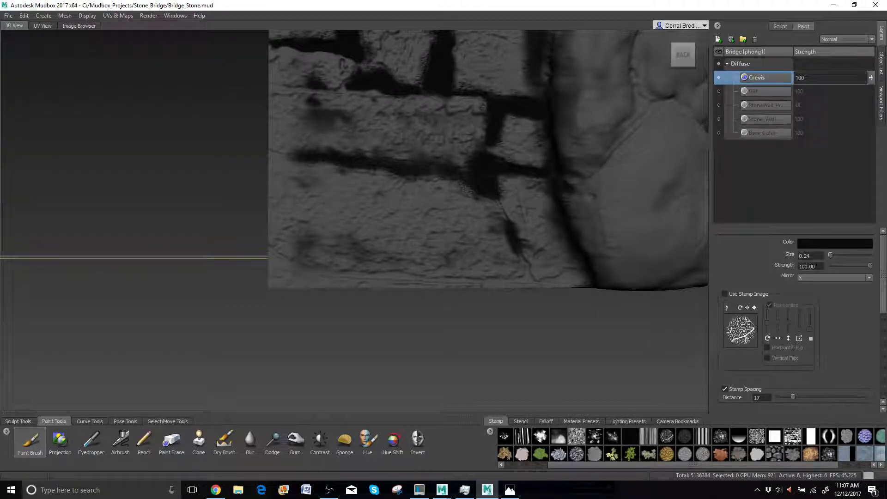
pyautogui.moveTo(523, 248)
pyautogui.mouseDown()
pyautogui.moveTo(499, 203)
pyautogui.moveTo(438, 171)
pyautogui.moveTo(296, 155)
pyautogui.moveTo(260, 163)
pyautogui.mouseUp()
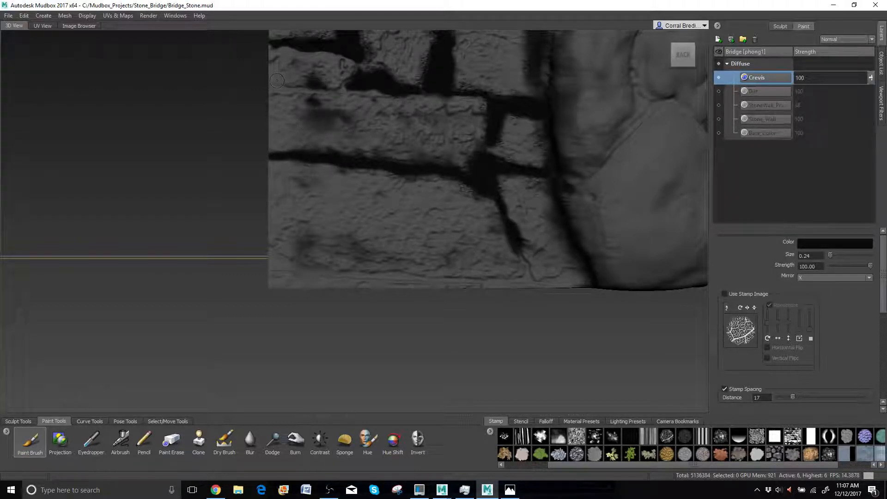
pyautogui.moveTo(277, 81)
pyautogui.mouseDown()
pyautogui.moveTo(274, 88)
pyautogui.moveTo(326, 90)
pyautogui.moveTo(348, 83)
pyautogui.mouseUp()
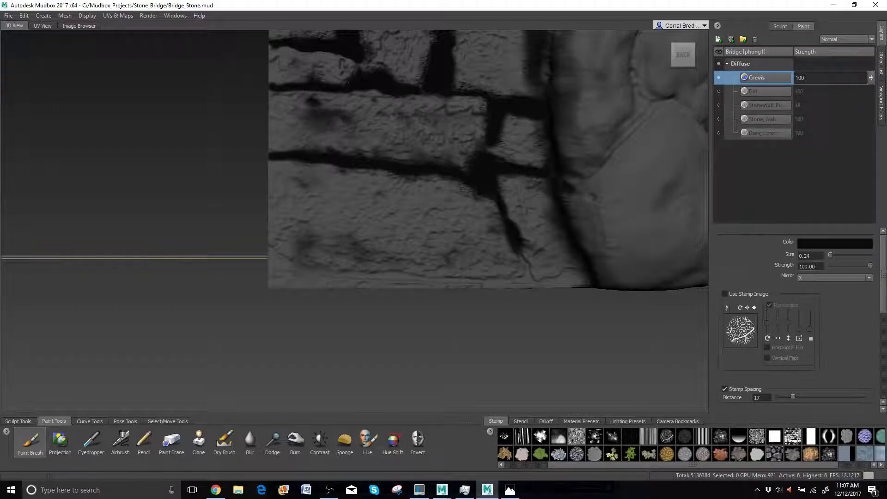
# - Examine the painted crevices up close, along the upper wall and across the whole face of the bridge
pyautogui.scroll(5, 348, 83)
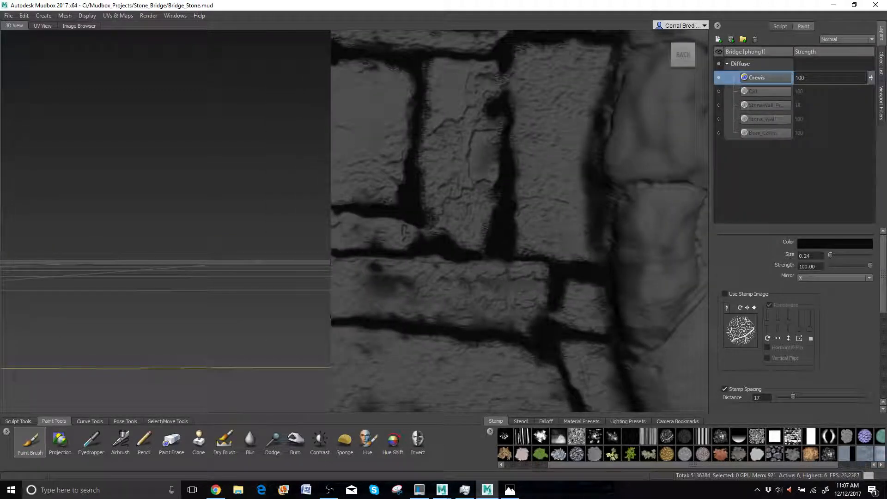
pyautogui.scroll(-5, 374, 167)
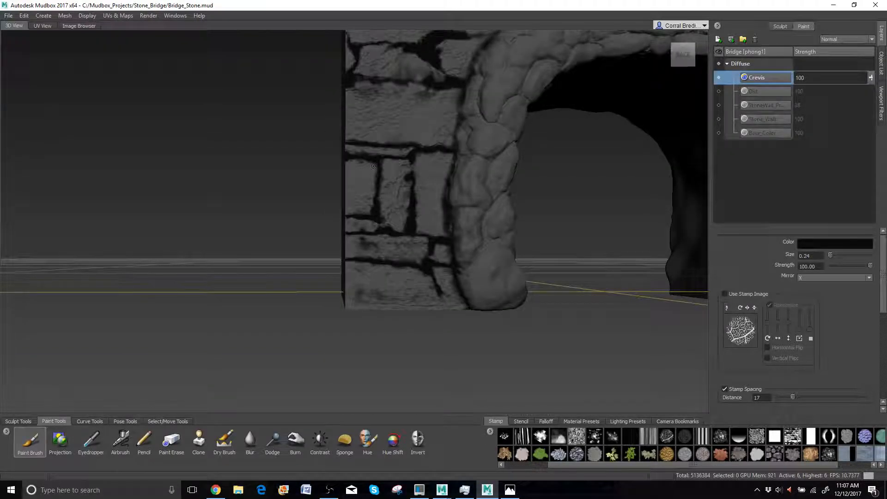
pyautogui.keyDown('alt'); pyautogui.moveTo(374, 166); pyautogui.dragTo(395, 113); pyautogui.keyUp('alt')
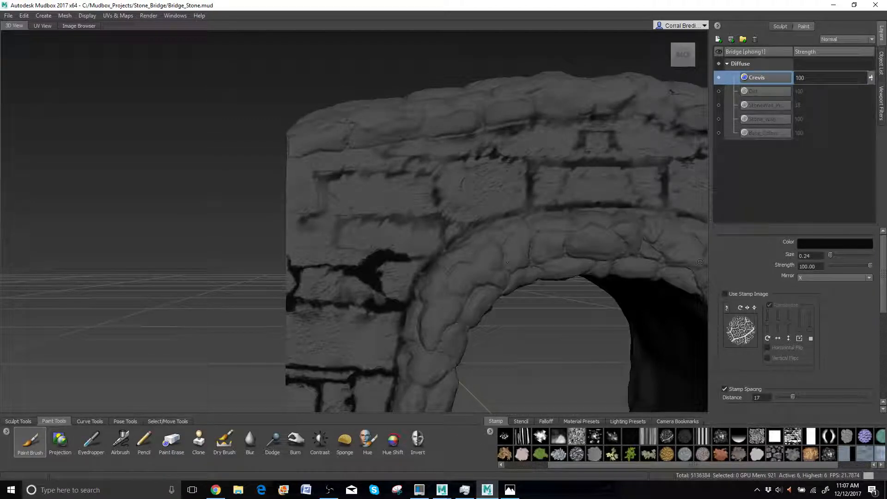
pyautogui.hotkey('alt', 'Tab')
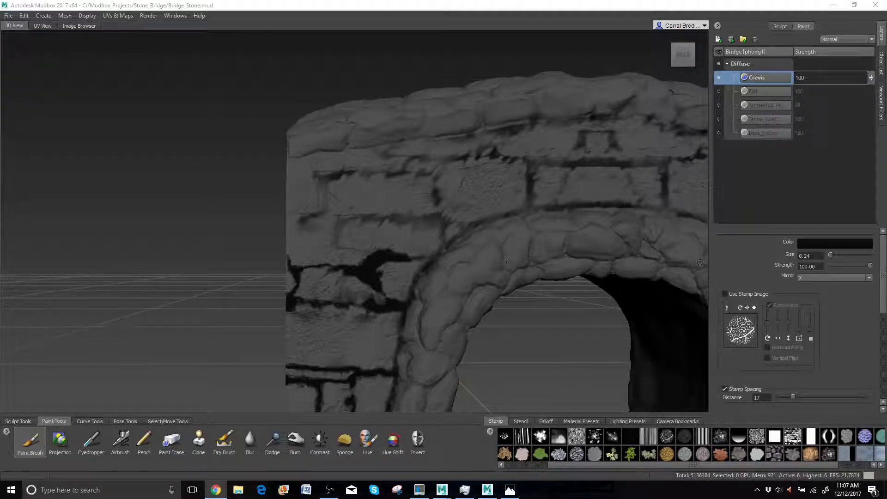
pyautogui.hotkey('alt', 'Tab')
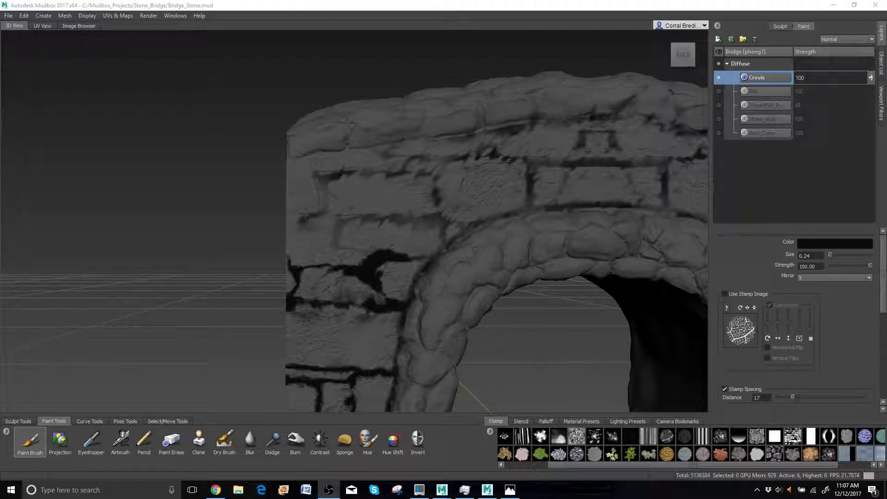
pyautogui.scroll(-4, 455, 293)
pyautogui.scroll(-1, 478, 255)
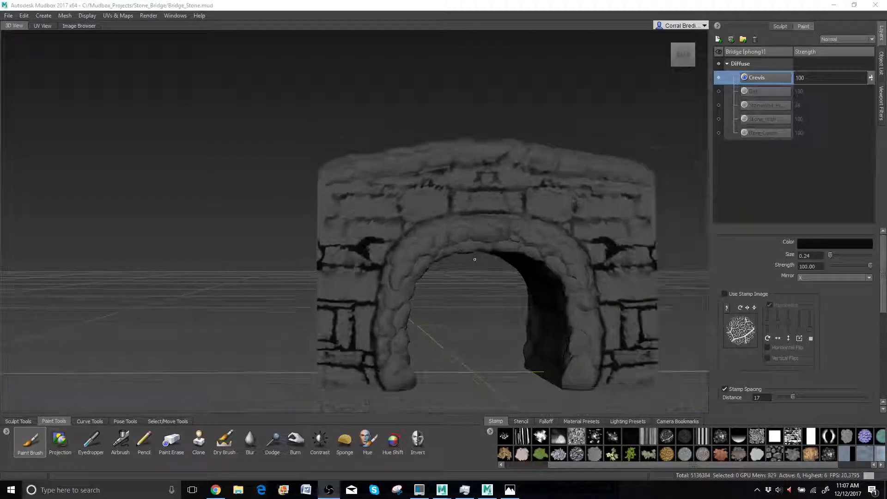
pyautogui.scroll(-2, 466, 250)
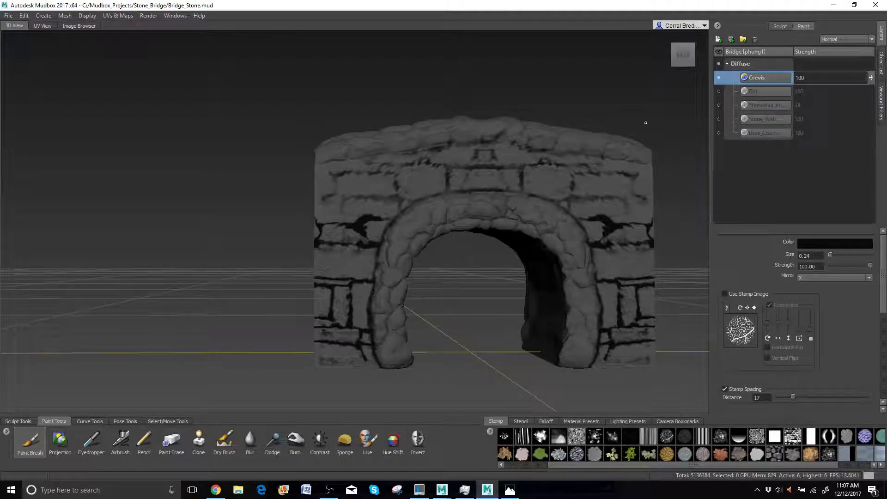
# - Show the Dirt, both stone wall and Base_Color layers again, and inspect the crevices around the arch against the full texture
pyautogui.click(719, 91)
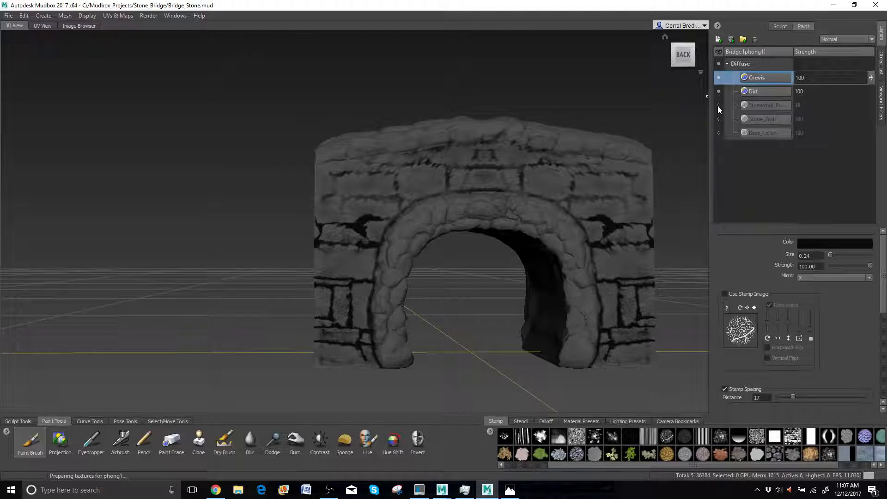
pyautogui.click(718, 106)
pyautogui.click(719, 119)
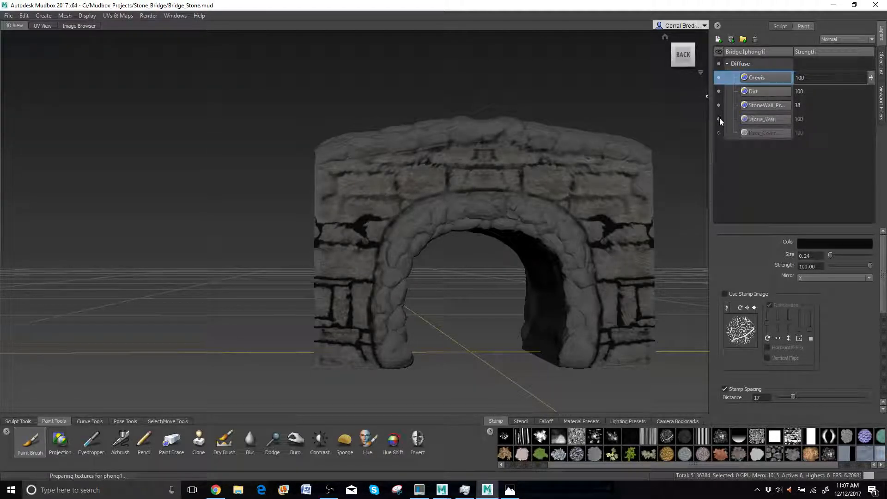
pyautogui.click(719, 132)
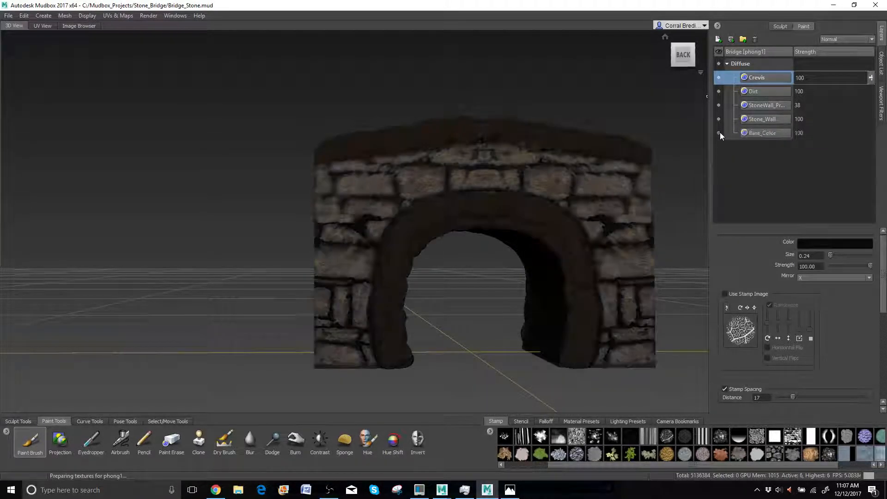
pyautogui.keyDown('alt'); pyautogui.moveTo(333, 179); pyautogui.dragTo(292, 213); pyautogui.keyUp('alt')
pyautogui.scroll(2, 345, 174)
pyautogui.scroll(1, 323, 167)
pyautogui.scroll(1, 324, 171)
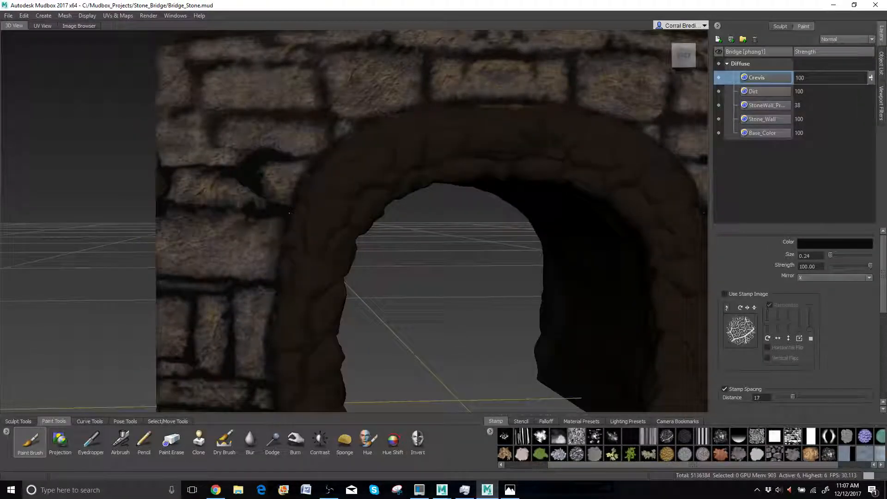